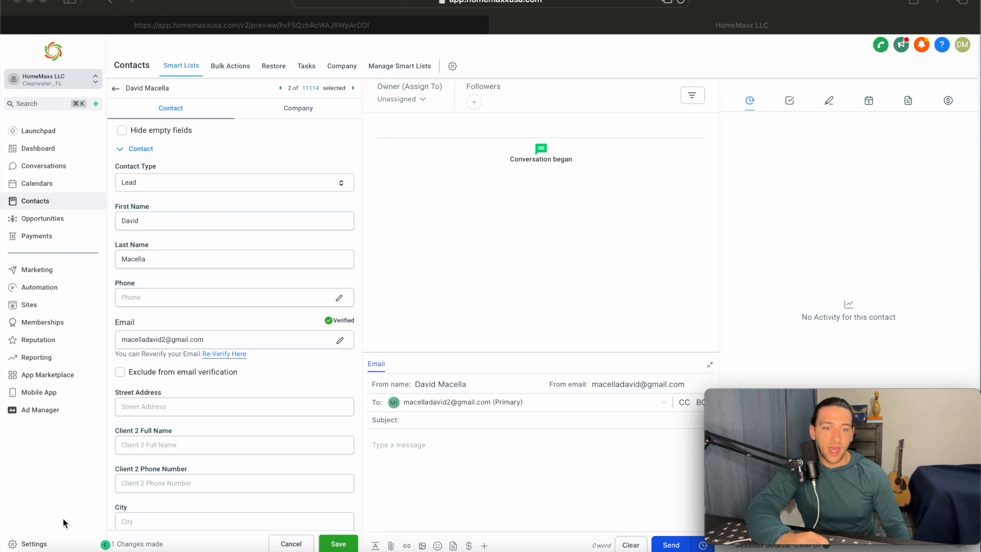
# Step: Start a new File Upload custom field from Settings > Custom Fields
pyautogui.click(34, 543)
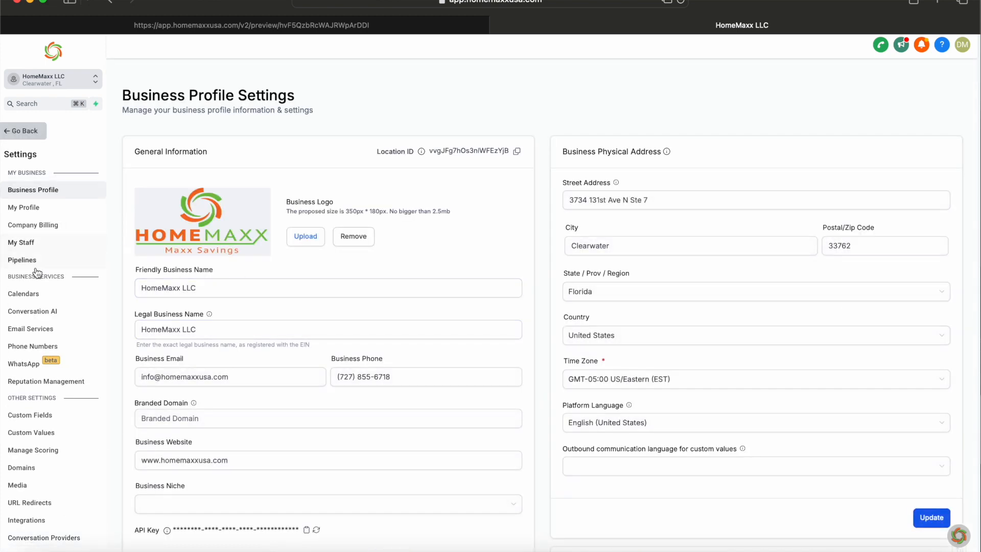
pyautogui.click(52, 418)
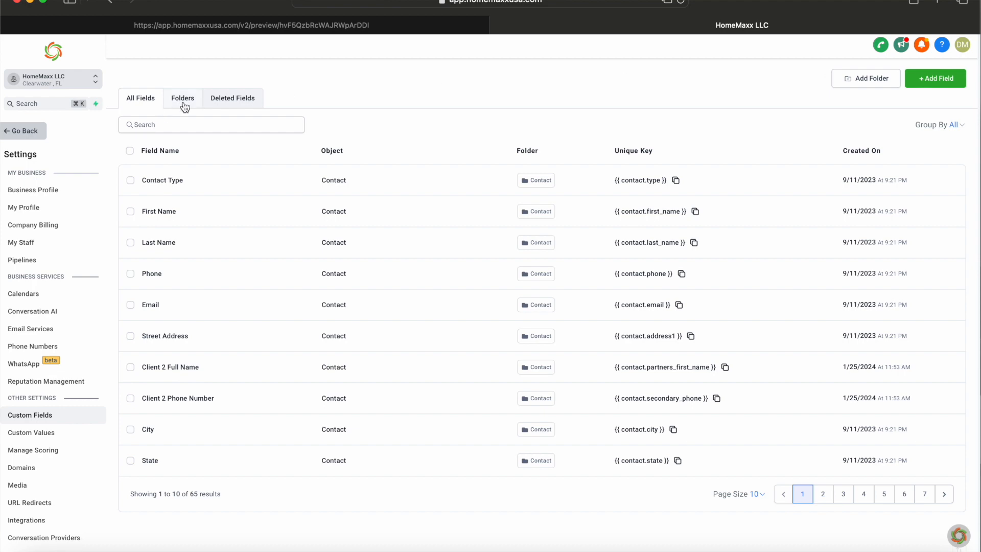
pyautogui.click(950, 79)
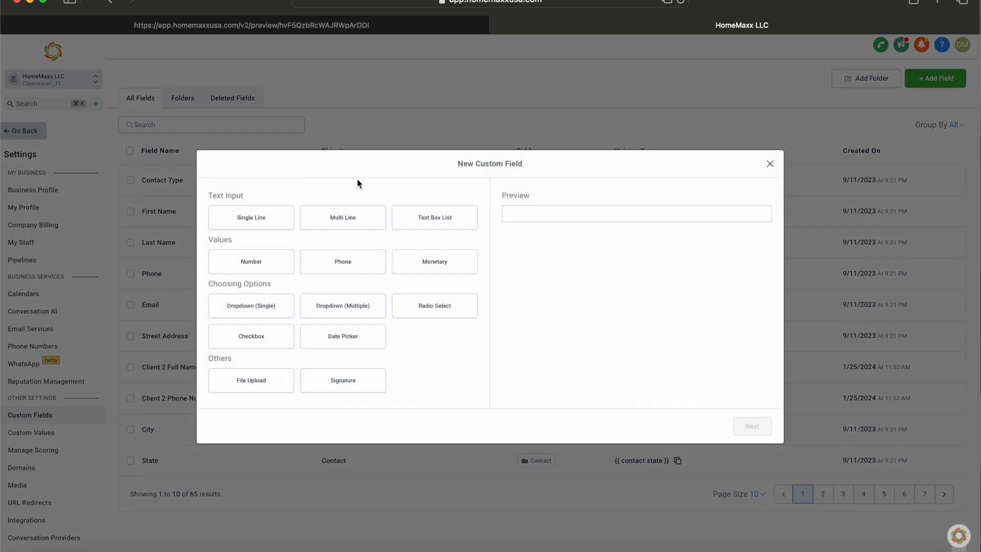
pyautogui.click(253, 382)
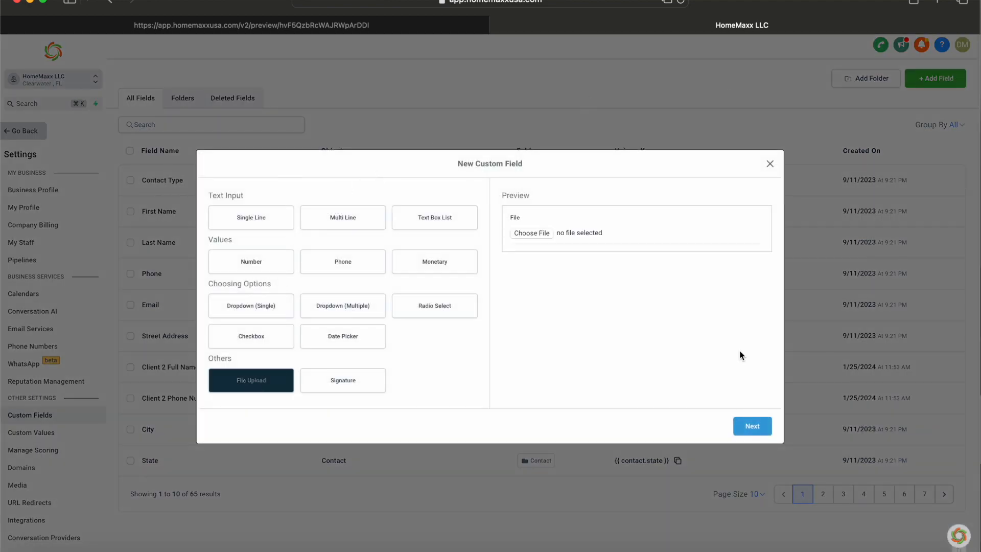
pyautogui.click(763, 432)
pyautogui.click(412, 265)
# Step: Name it 'Pictures And Documents' in the Contact group, allow multiple files up to 20, and save
pyautogui.write('P')
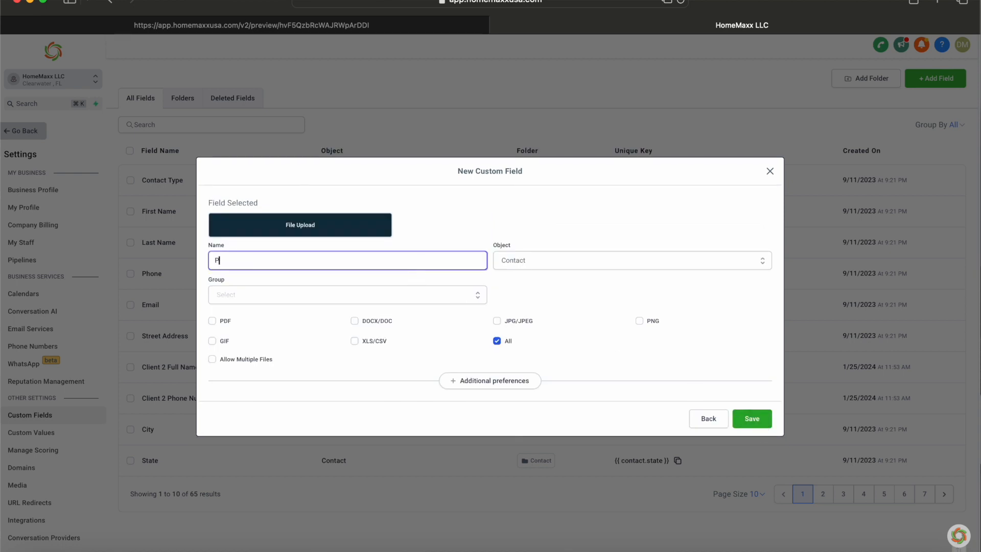
pyautogui.write('ictures and Docum')
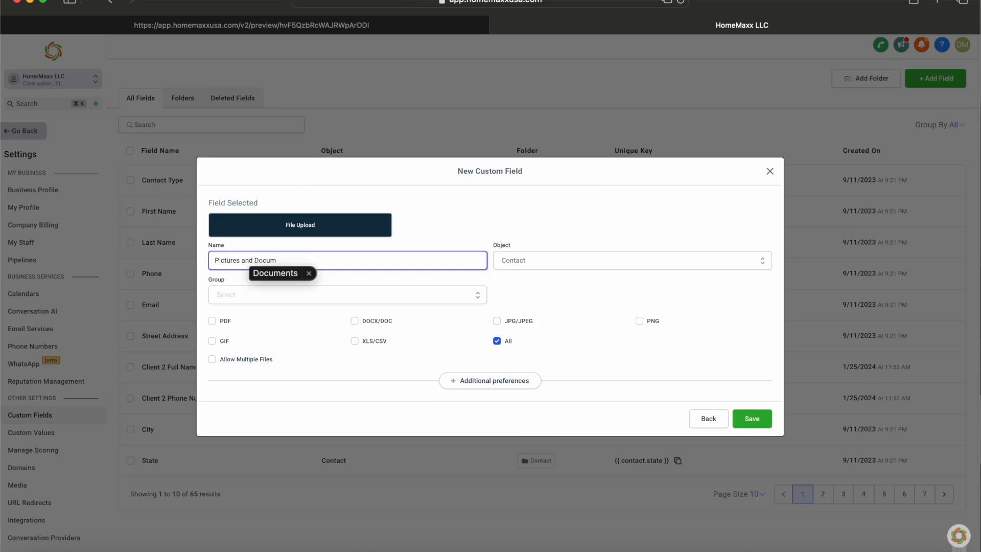
pyautogui.click(274, 286)
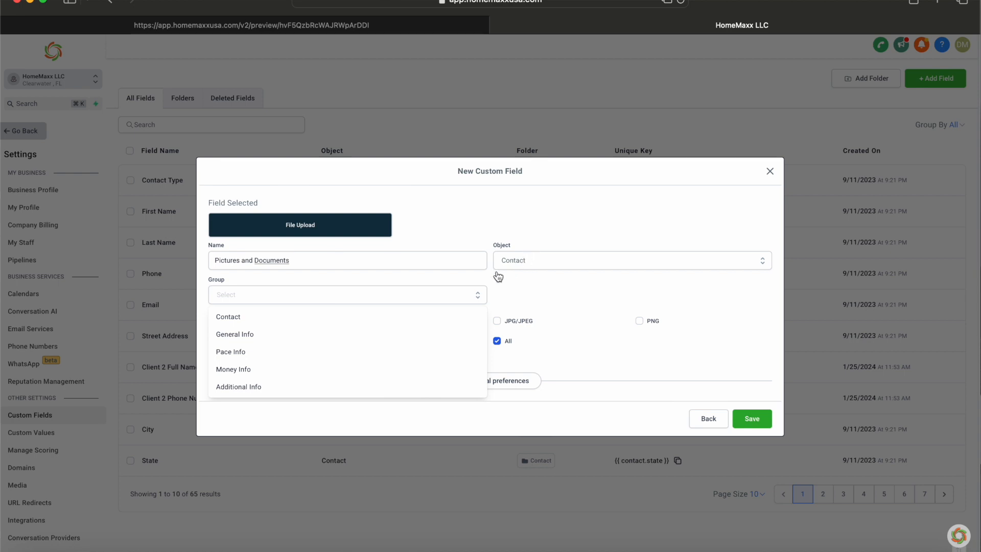
pyautogui.click(325, 317)
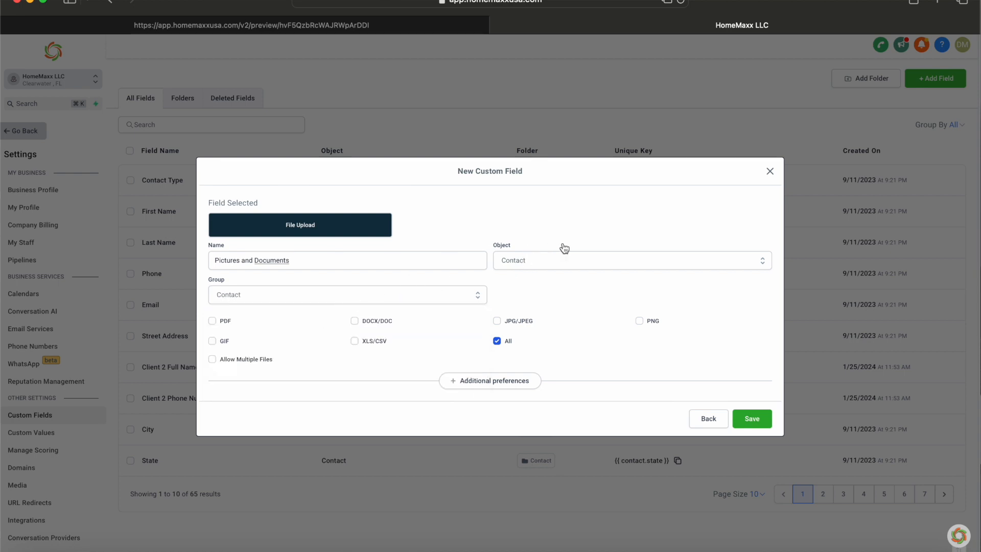
pyautogui.click(574, 260)
pyautogui.click(552, 281)
pyautogui.click(212, 360)
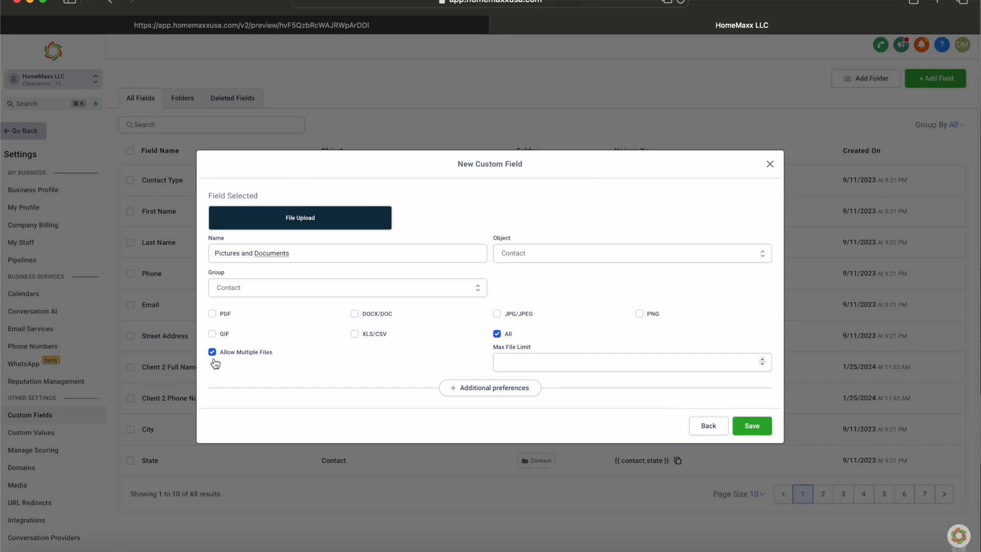
pyautogui.click(611, 357)
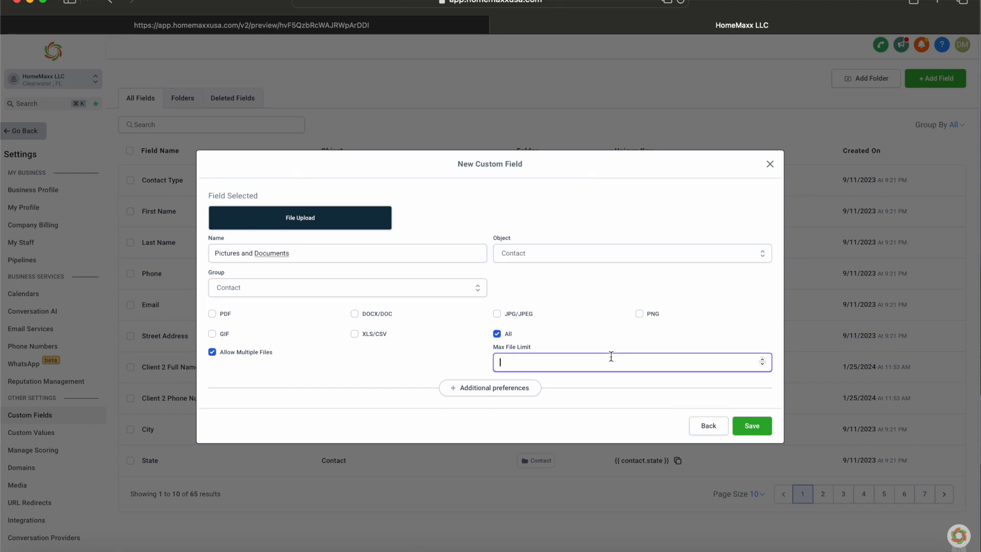
pyautogui.write('20')
pyautogui.click(750, 426)
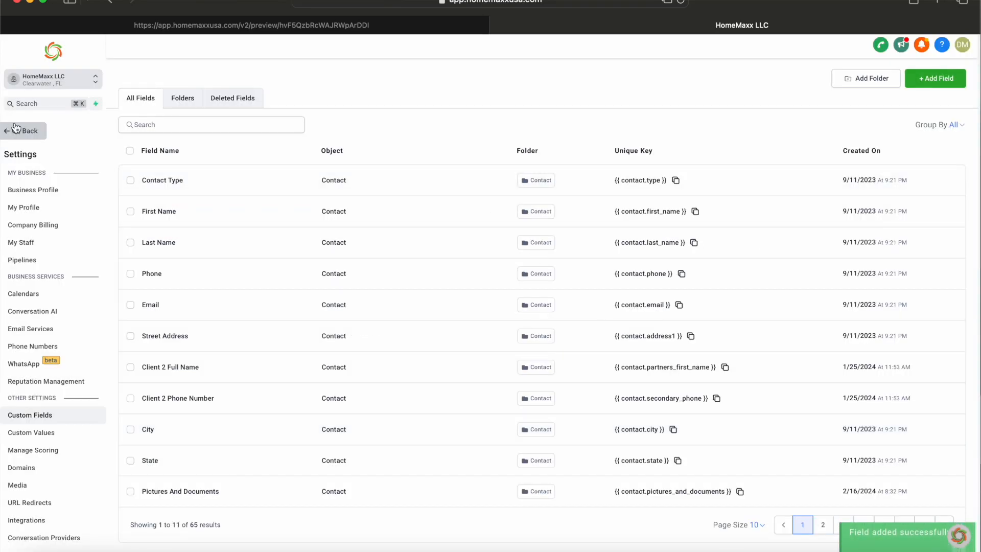
# Step: Check the contact's Pictures And Documents field and empty Sent documents list, then return to Settings
pyautogui.click(19, 132)
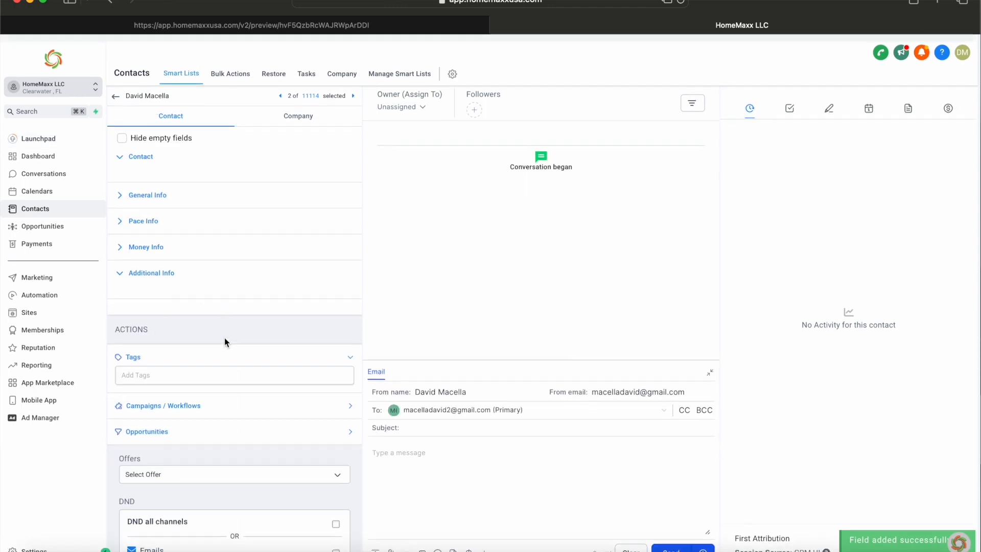
pyautogui.click(125, 155)
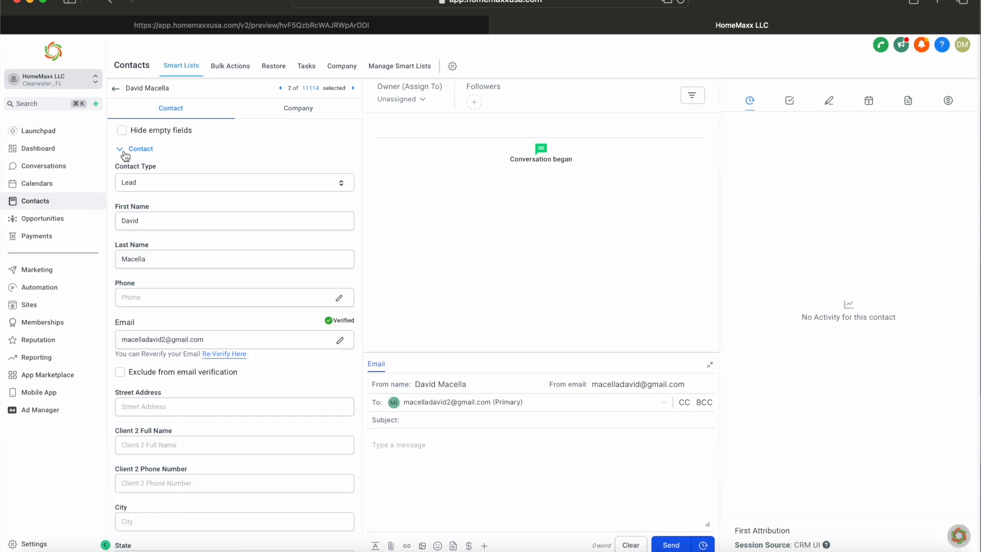
pyautogui.scroll(-10, 211, 393)
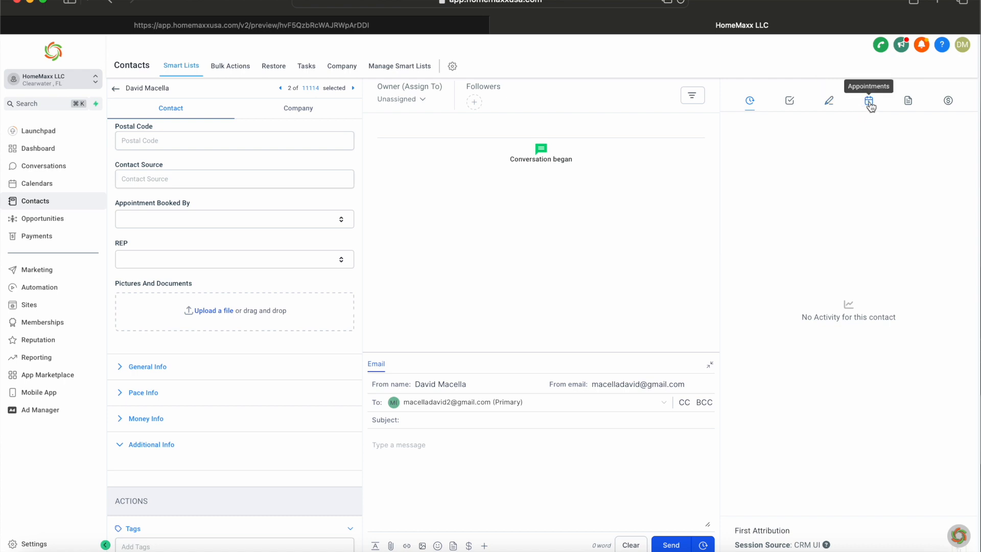
pyautogui.click(909, 104)
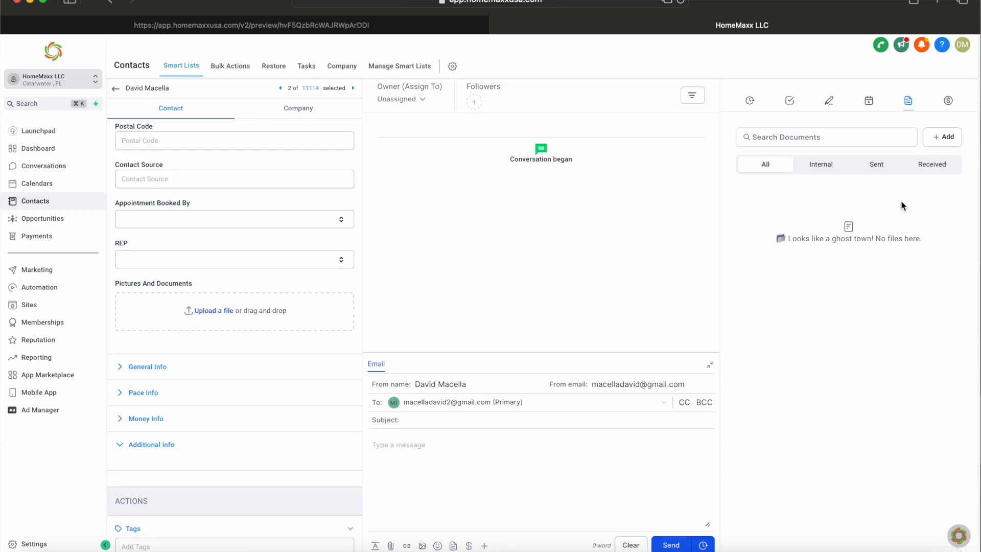
pyautogui.click(878, 166)
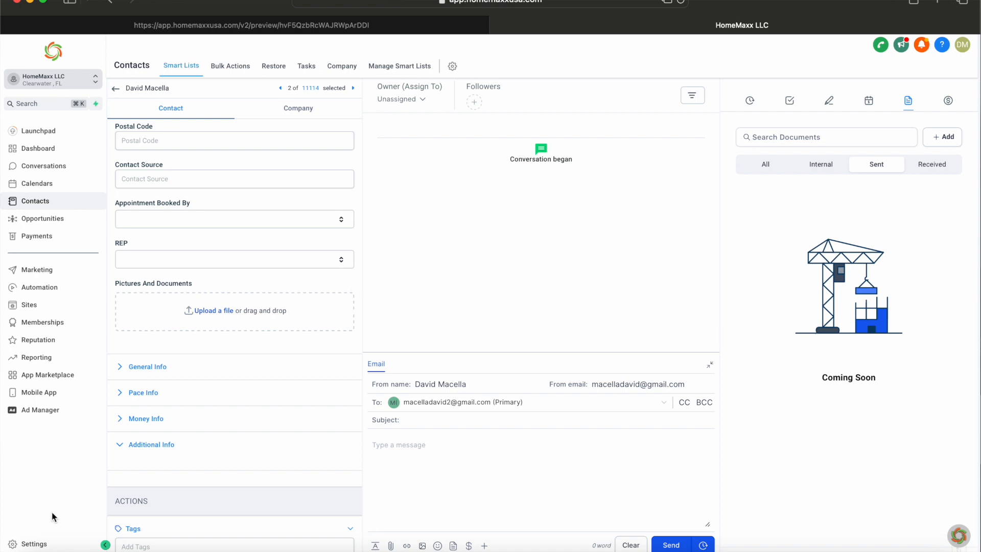
pyautogui.click(30, 543)
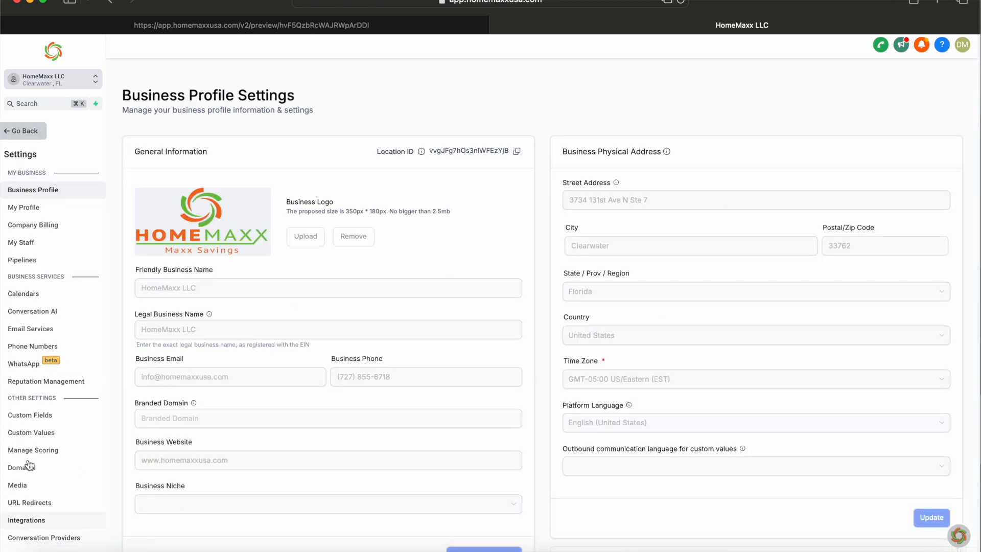
# Step: Create a new form from scratch under Sites > Forms
pyautogui.click(25, 132)
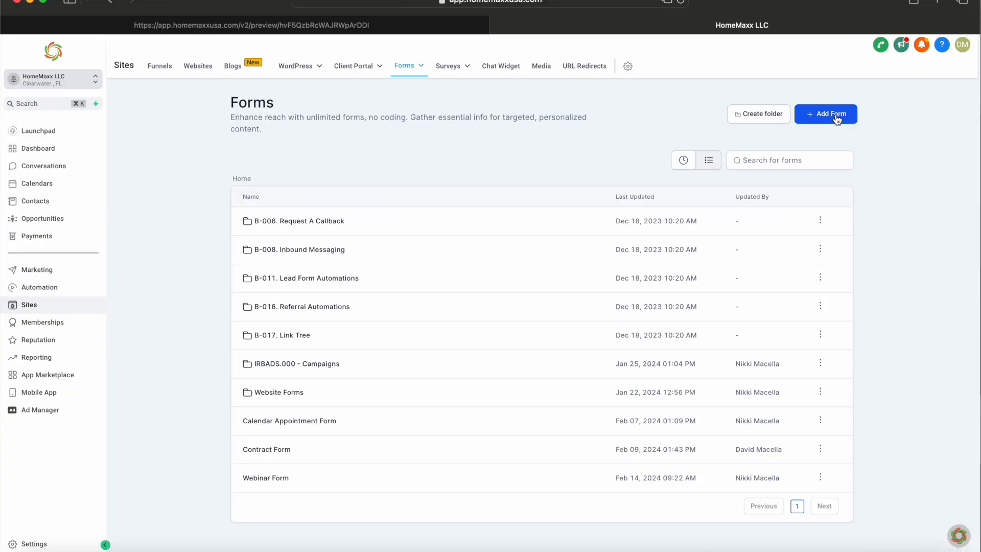
pyautogui.click(838, 115)
pyautogui.click(829, 137)
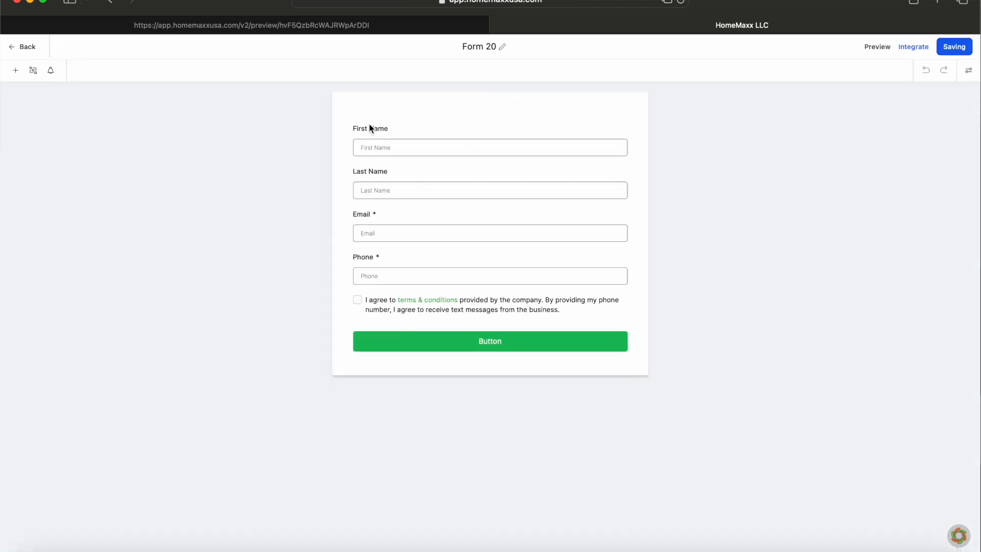
# Step: Remove the Phone and terms fields and add the Pictures and Documents upload field below Email
pyautogui.click(370, 128)
pyautogui.click(373, 172)
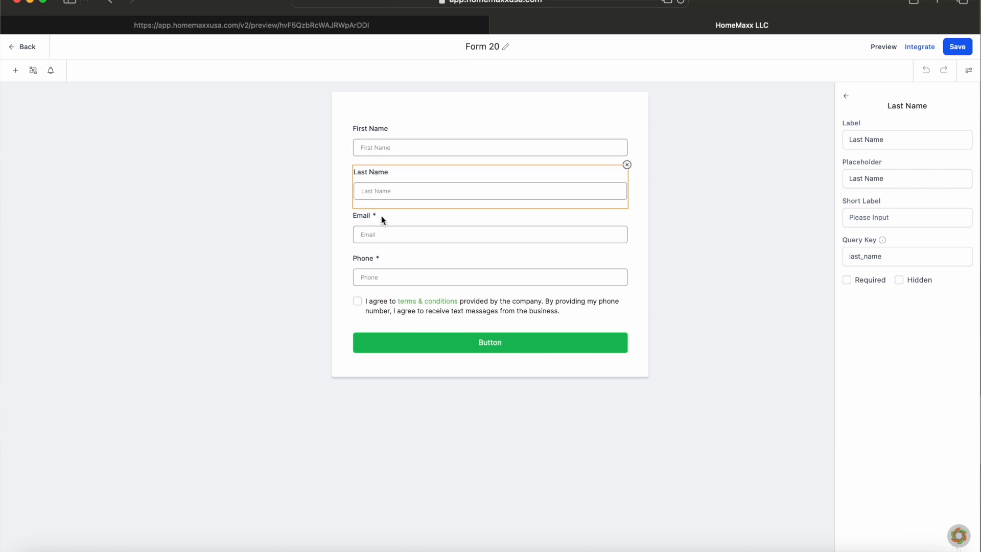
pyautogui.click(379, 256)
pyautogui.click(627, 250)
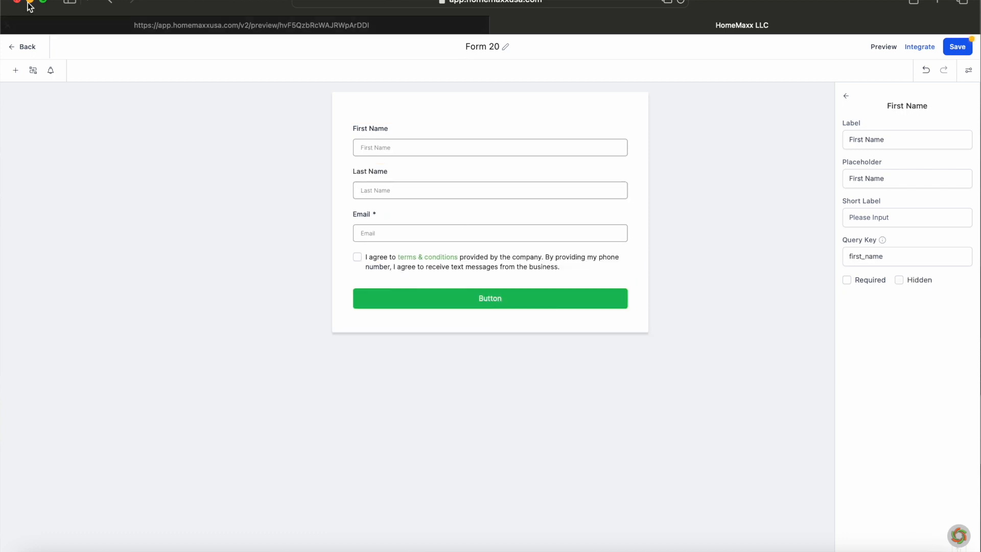
pyautogui.click(15, 70)
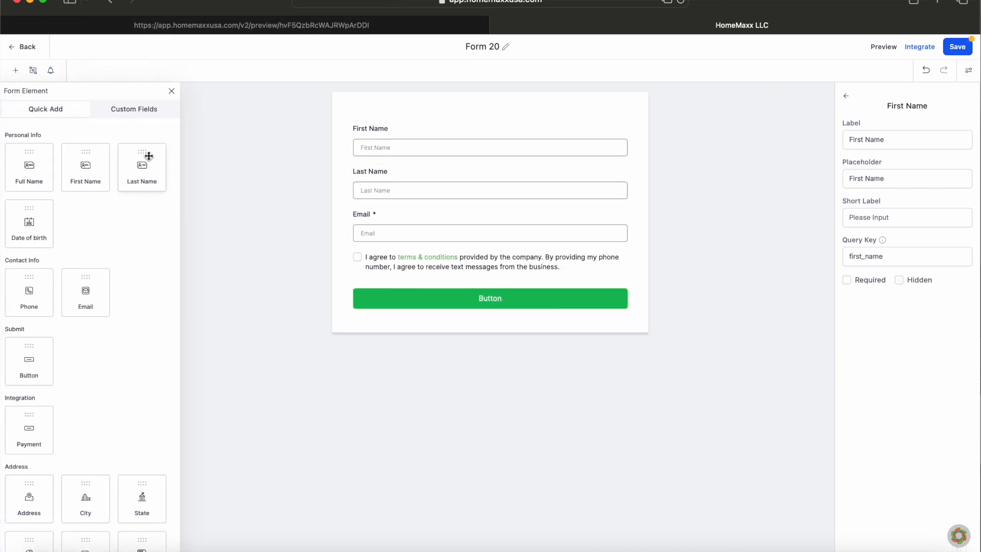
pyautogui.click(139, 113)
pyautogui.scroll(-10, 145, 407)
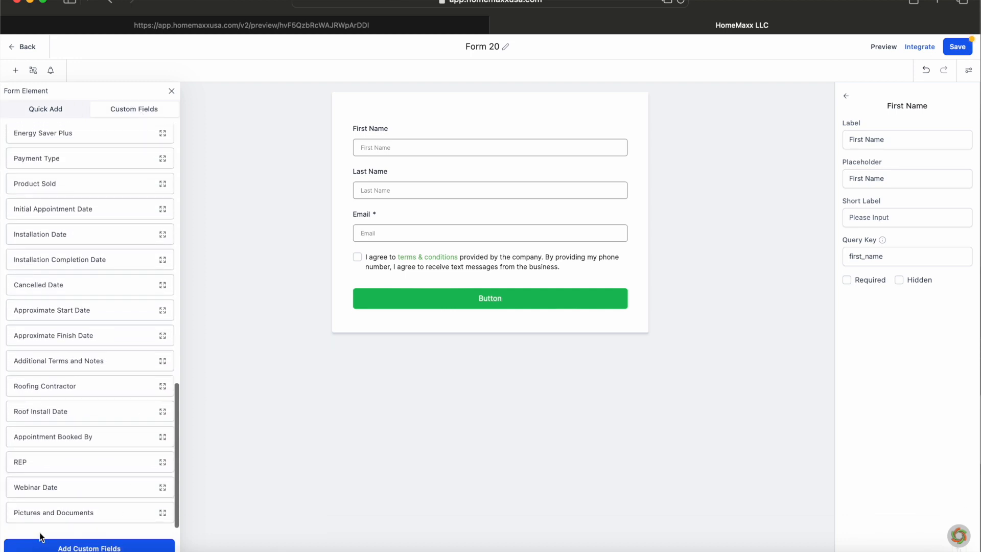
pyautogui.moveTo(65, 512); pyautogui.dragTo(477, 269)
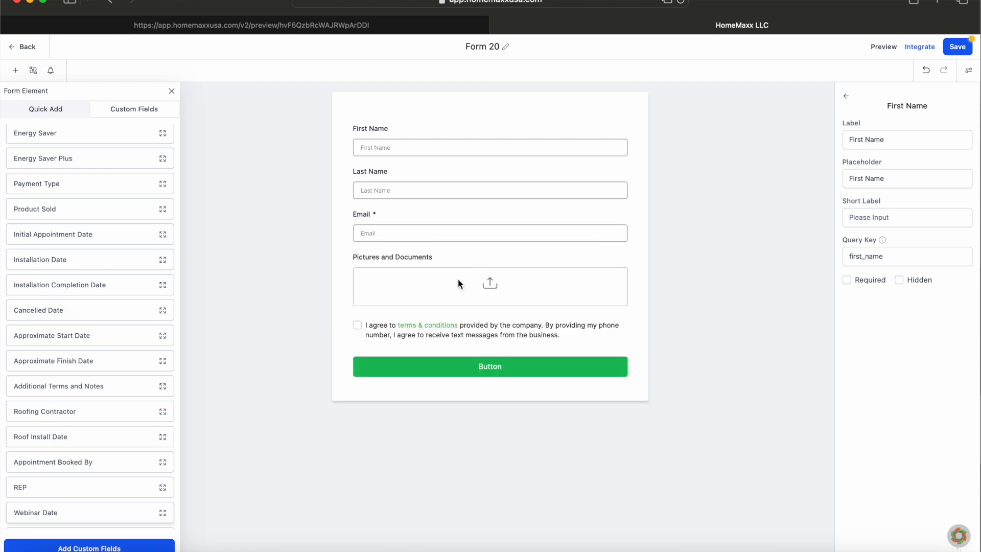
pyautogui.click(367, 326)
pyautogui.click(630, 320)
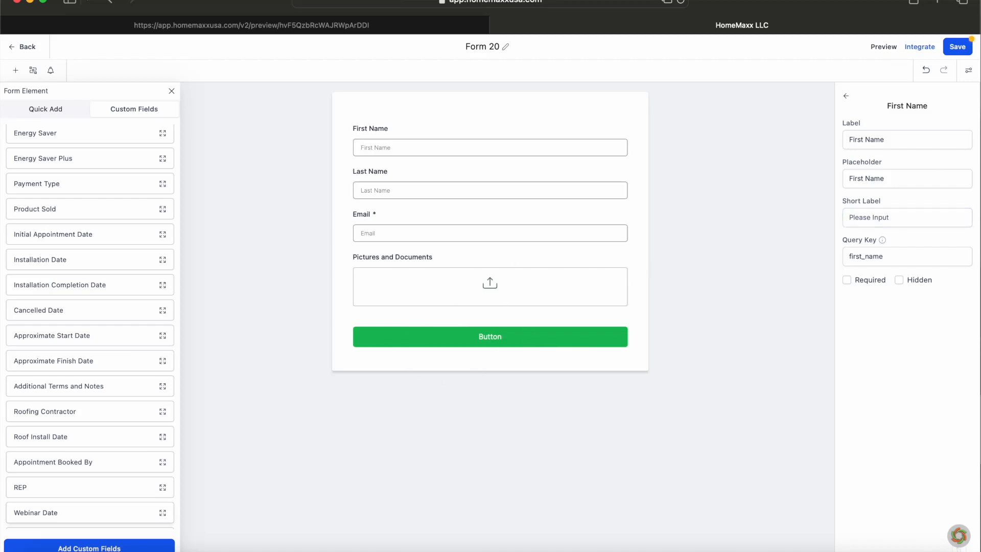
# Step: Rename the form from 'Form 20' to 'PICTURE FORM', save it, and return to Forms
pyautogui.click(477, 42)
pyautogui.moveTo(501, 45); pyautogui.dragTo(423, 42)
pyautogui.press('BackSpace')
pyautogui.moveTo(469, 46); pyautogui.dragTo(504, 48)
pyautogui.press('capslock')
pyautogui.write('P')
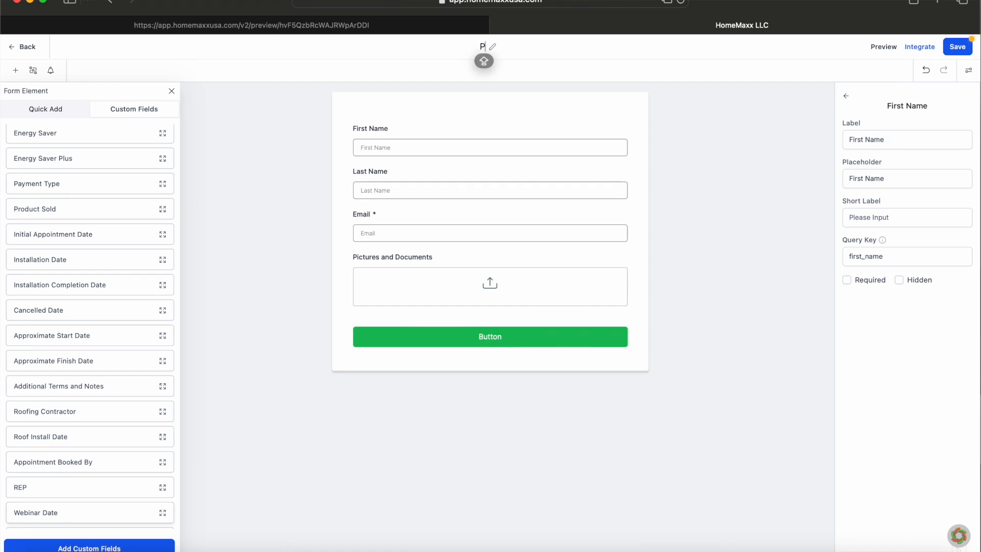
pyautogui.write('ICTURE')
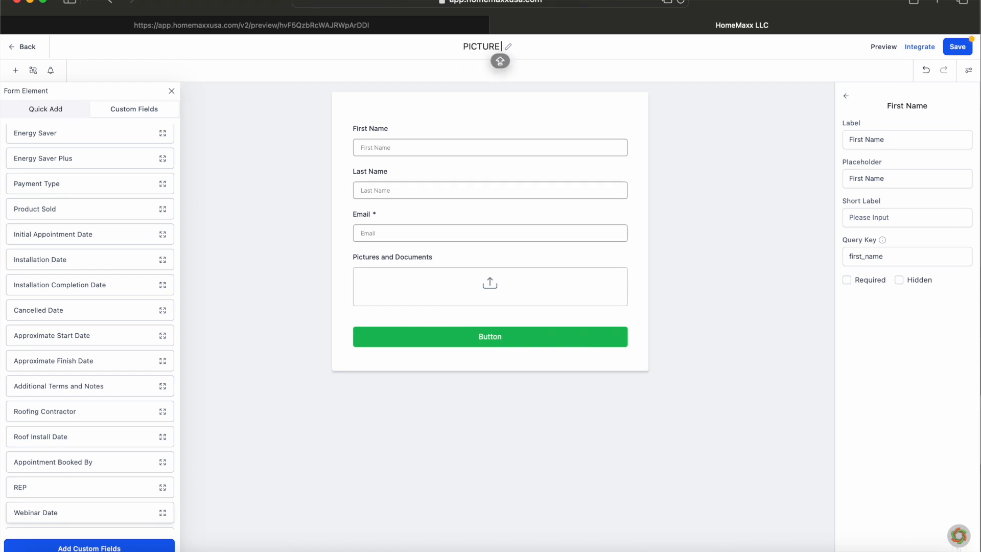
pyautogui.write(' FORM')
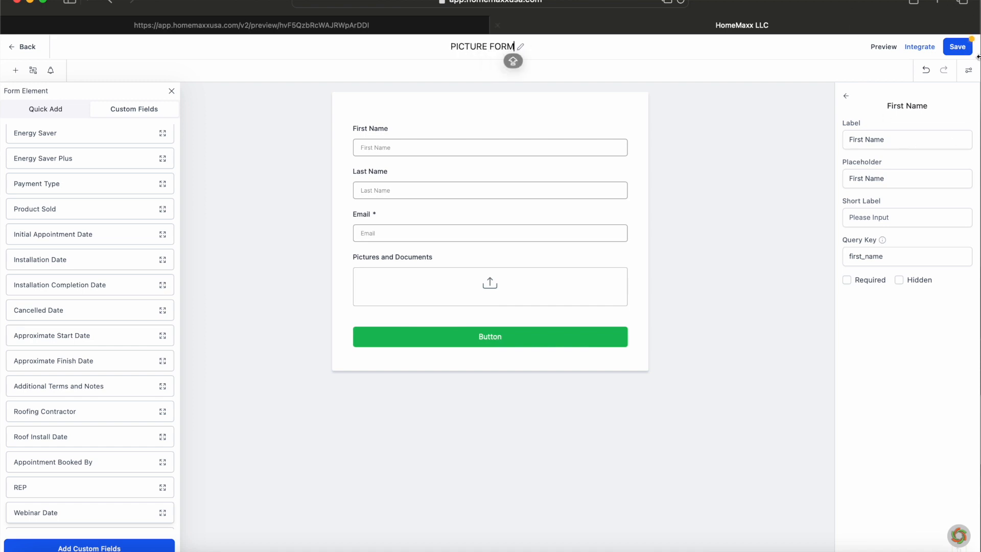
pyautogui.click(955, 50)
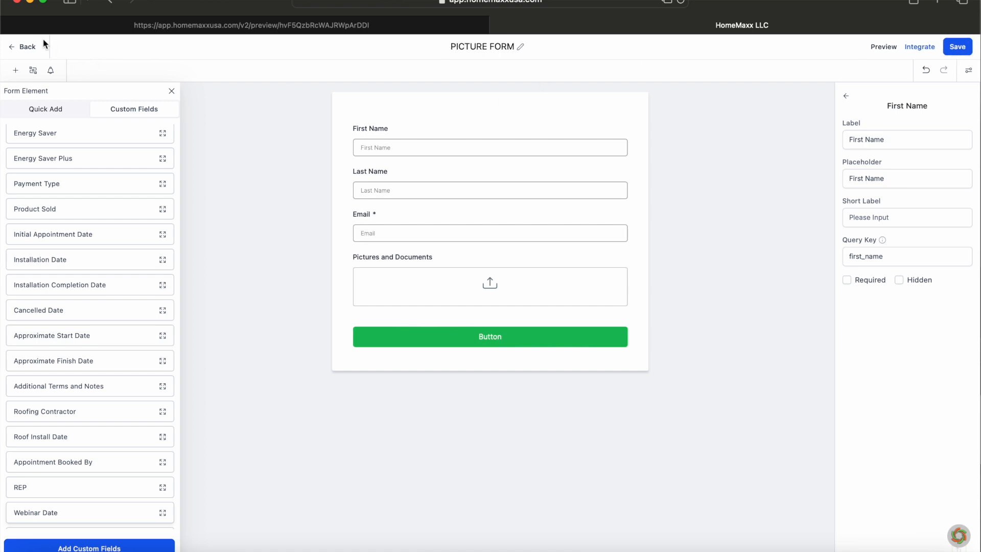
pyautogui.click(13, 47)
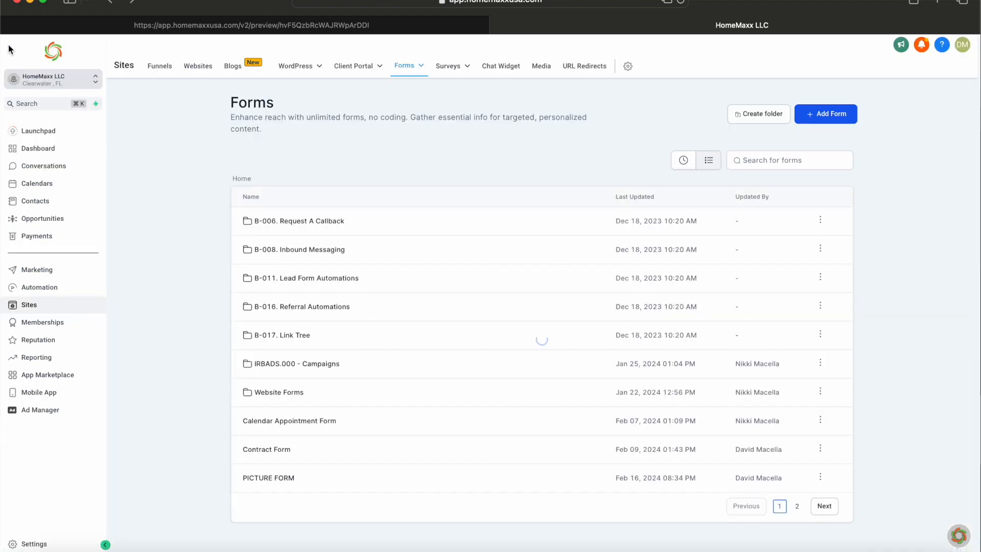
# Step: Create the Picture Funnel with a 'Picture' step at path picture-doc
pyautogui.click(157, 69)
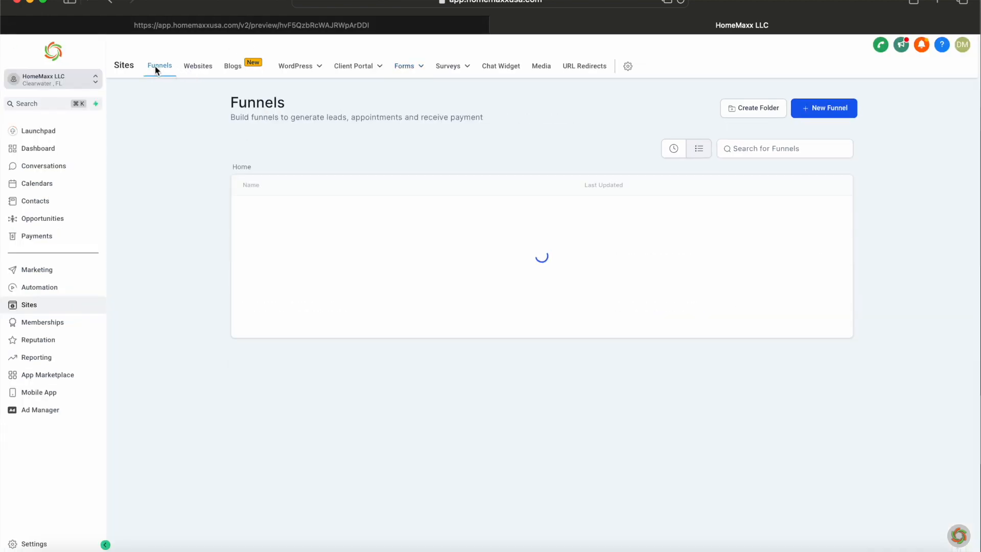
pyautogui.click(838, 110)
pyautogui.click(378, 307)
pyautogui.write('P')
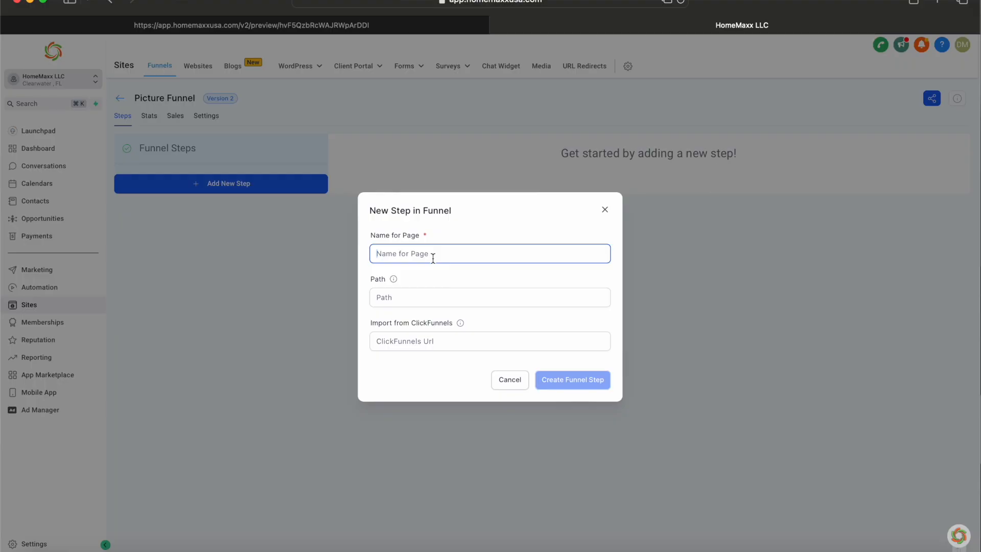
pyautogui.write('Picture')
pyautogui.click(444, 298)
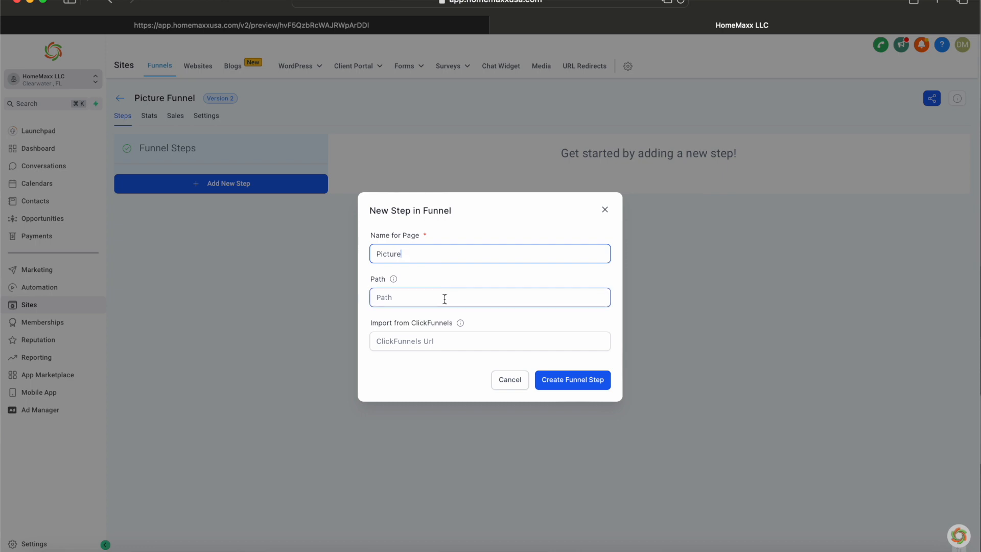
pyautogui.write('picture-doc')
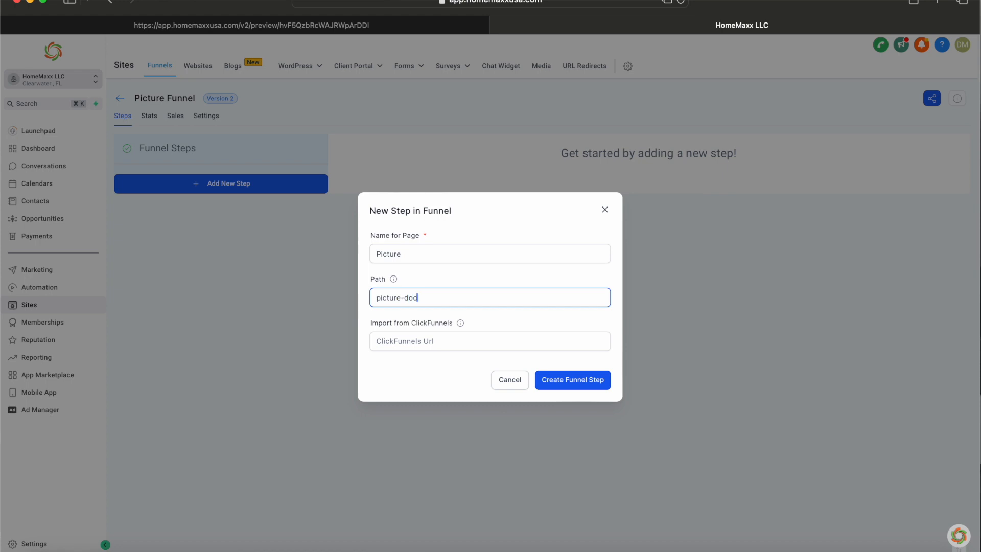
pyautogui.click(584, 380)
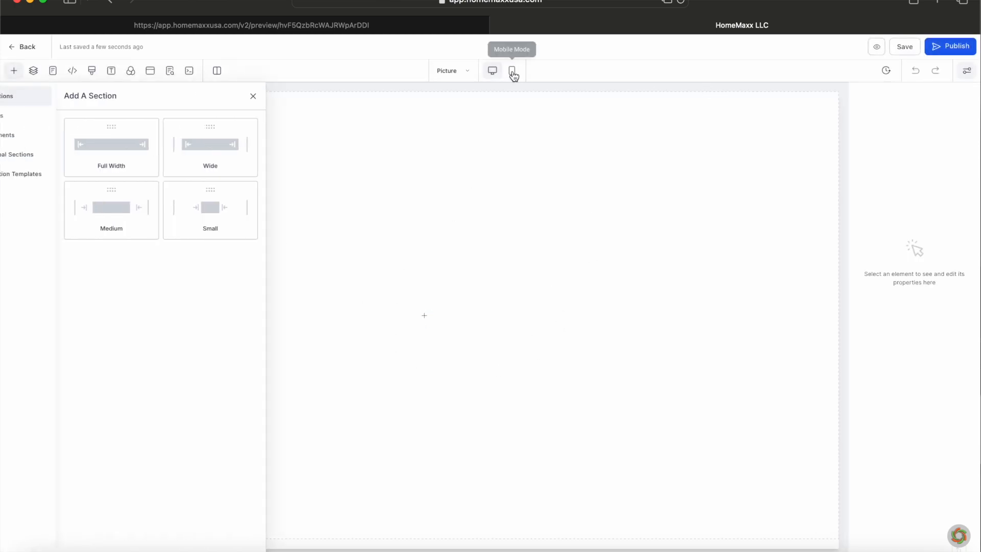
# Step: Add a full-width section with a one-column row and start adding an element
pyautogui.click(145, 146)
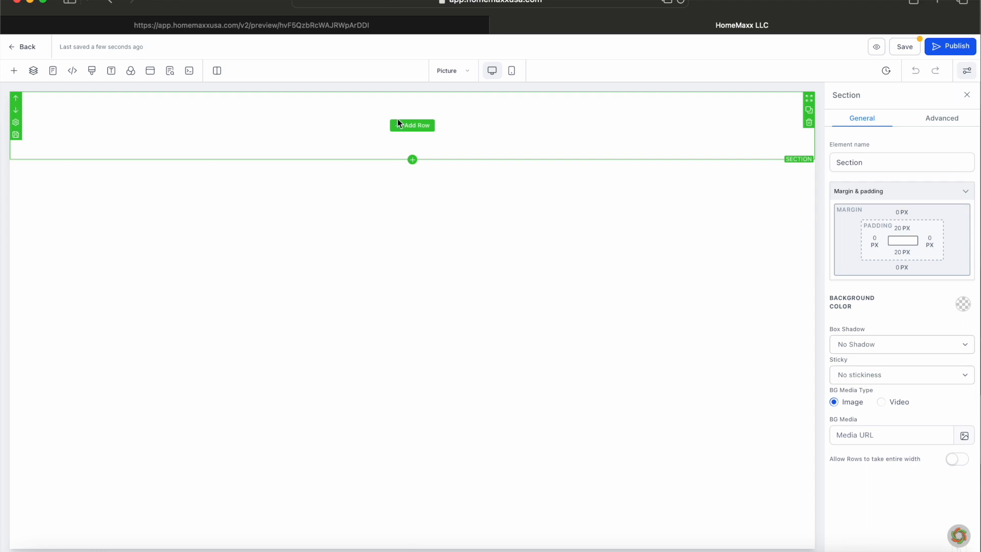
pyautogui.click(412, 125)
pyautogui.moveTo(158, 149); pyautogui.dragTo(408, 128)
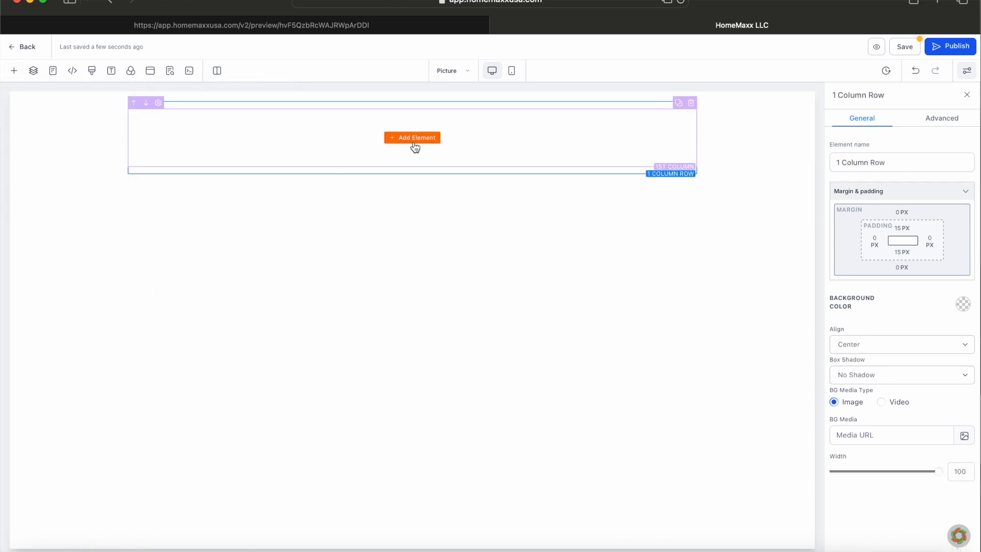
pyautogui.click(414, 145)
# Step: Place a form element showing PICTURE FORM, check the mobile layout, and save the page
pyautogui.moveTo(189, 318); pyautogui.dragTo(372, 140)
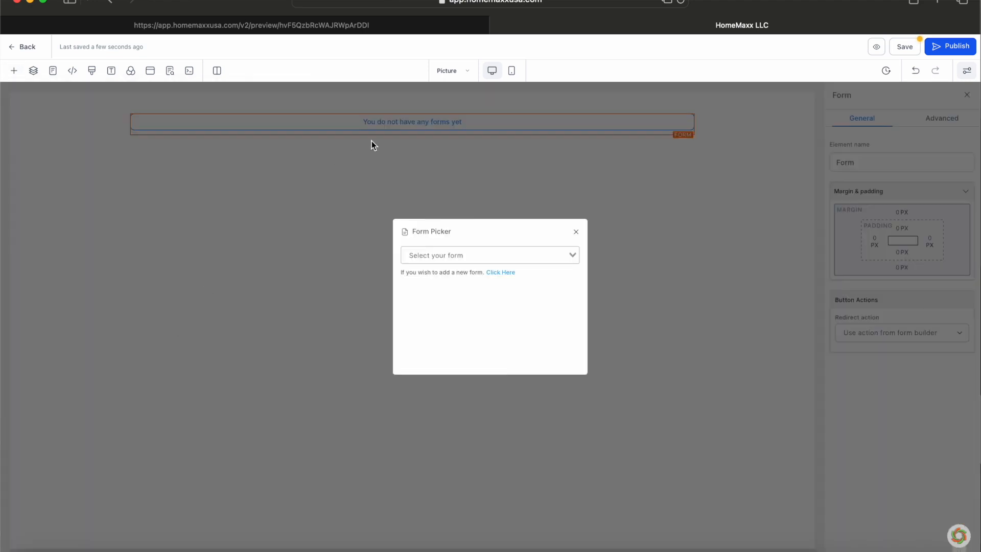
pyautogui.click(525, 253)
pyautogui.scroll(-5, 499, 327)
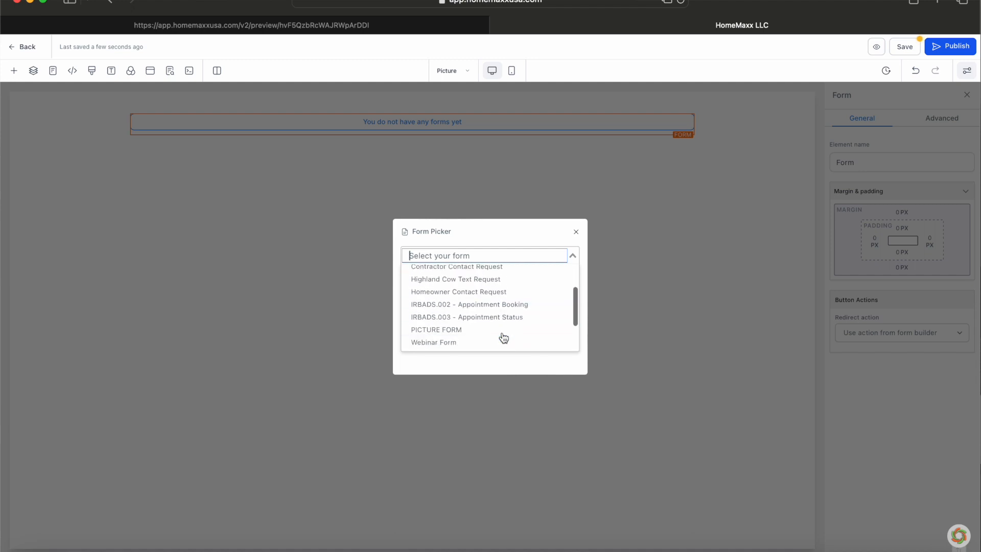
pyautogui.click(474, 333)
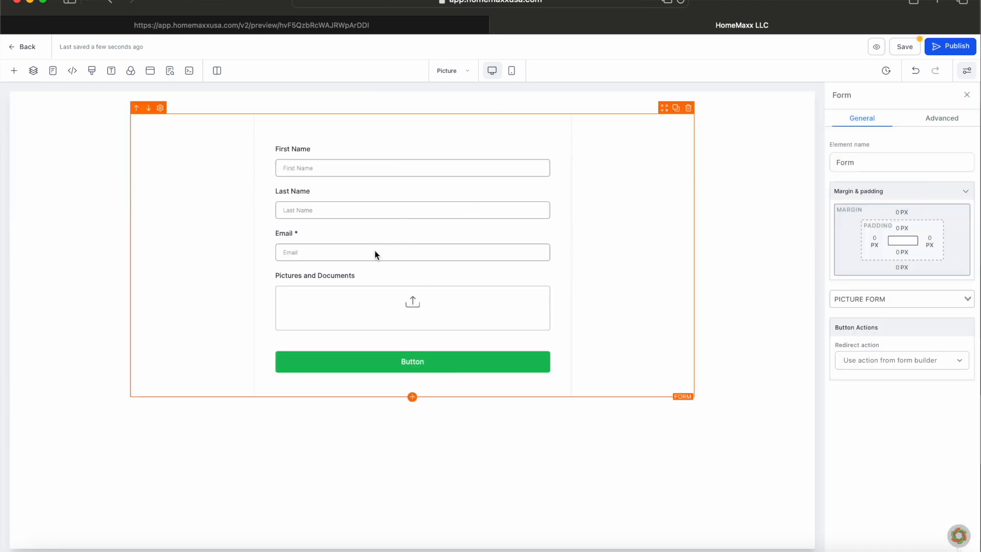
pyautogui.click(510, 73)
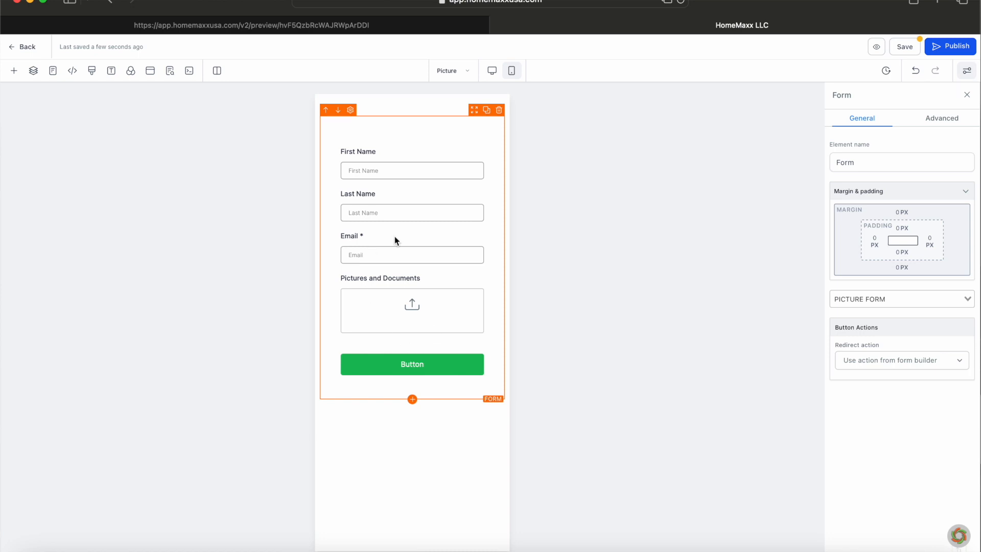
pyautogui.click(906, 47)
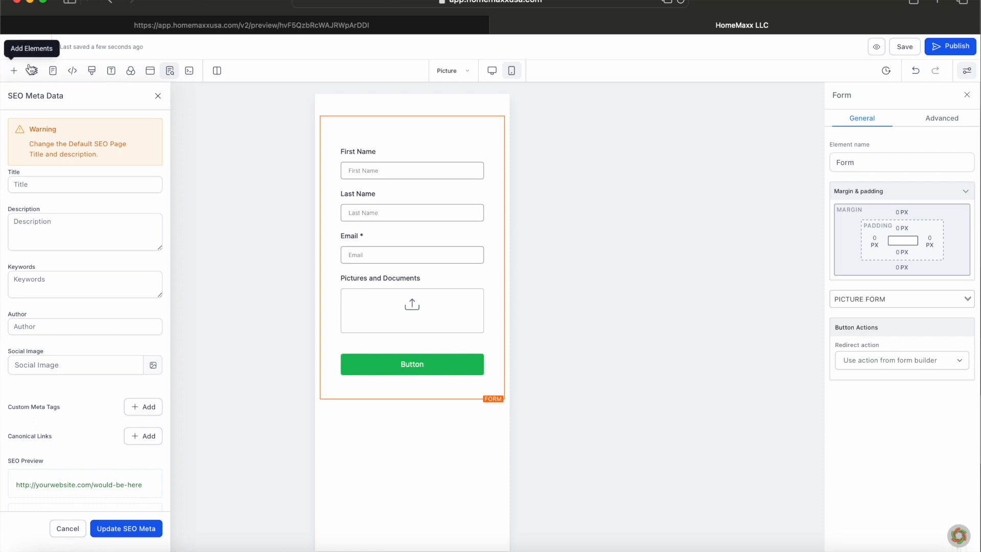
pyautogui.click(18, 50)
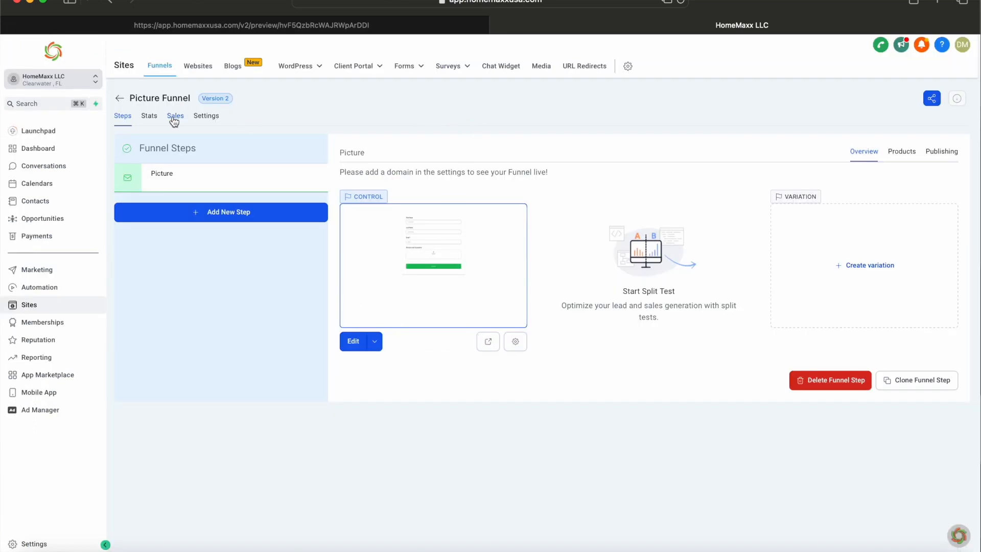
# Step: Set the Picture Funnel's domain to homemaxxusa.com with path /picture-doc and save
pyautogui.click(148, 116)
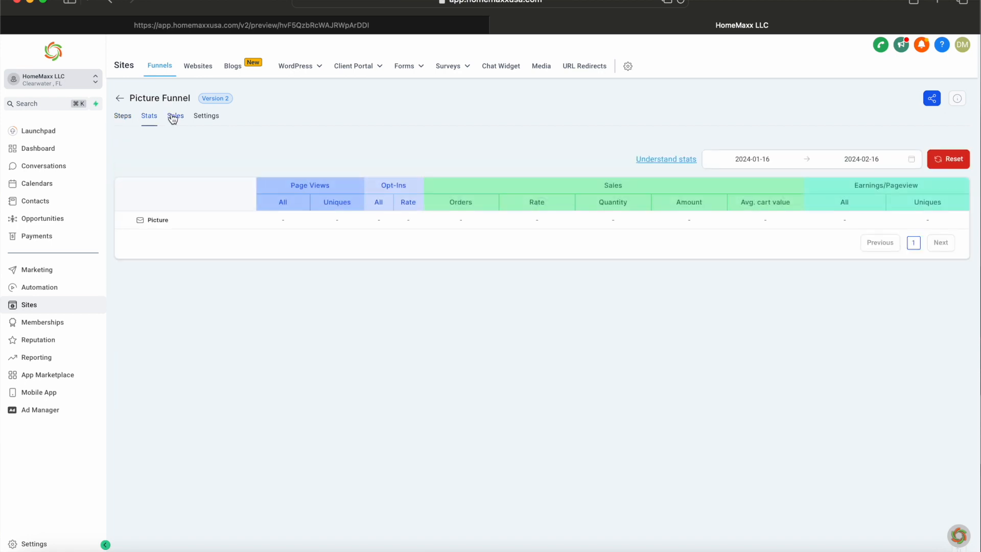
pyautogui.click(173, 117)
pyautogui.click(207, 117)
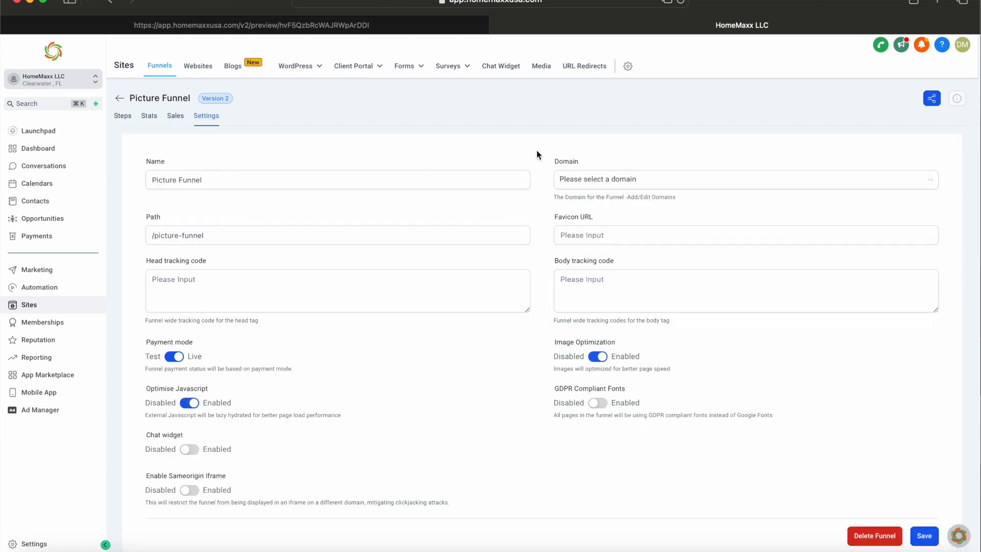
pyautogui.click(662, 179)
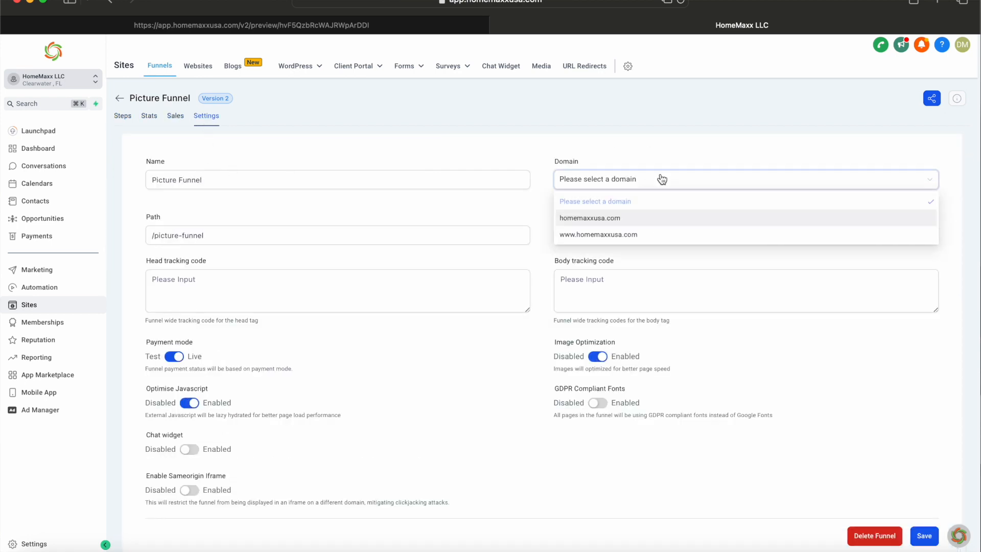
pyautogui.click(637, 219)
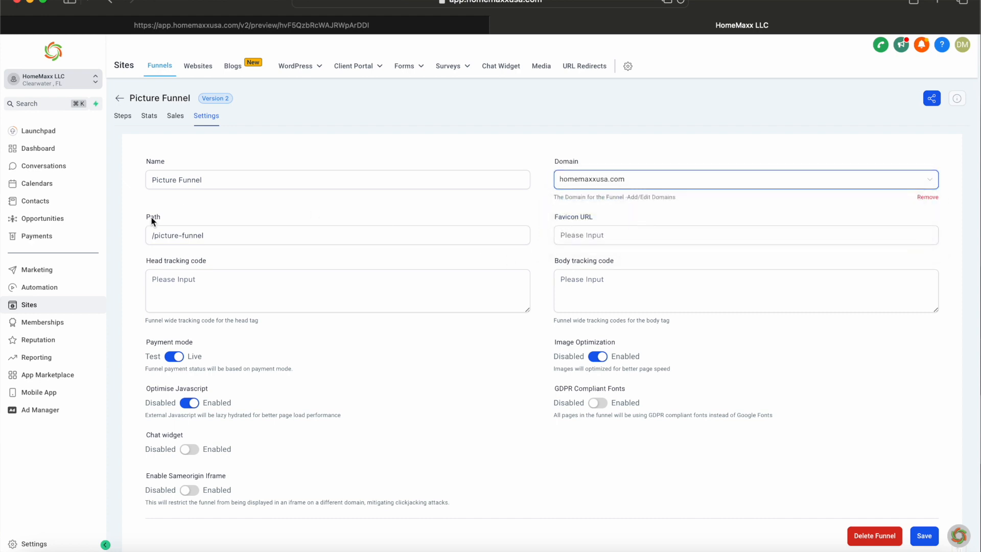
pyautogui.click(198, 234)
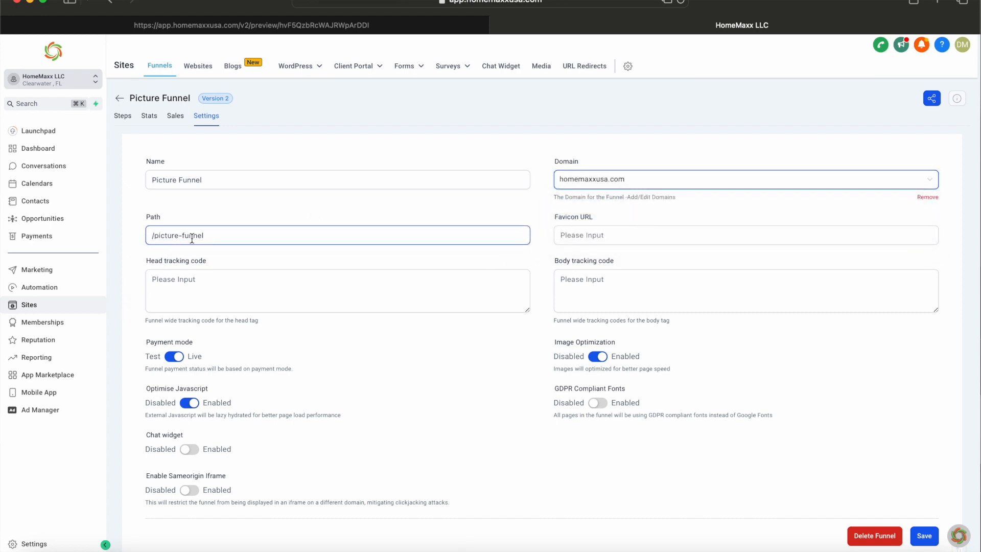
pyautogui.click(221, 238)
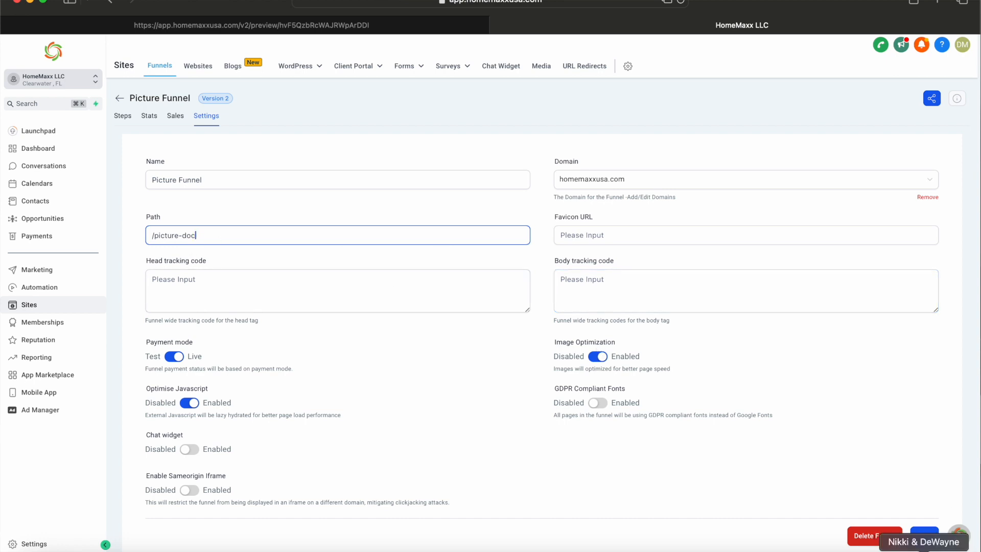
pyautogui.click(923, 537)
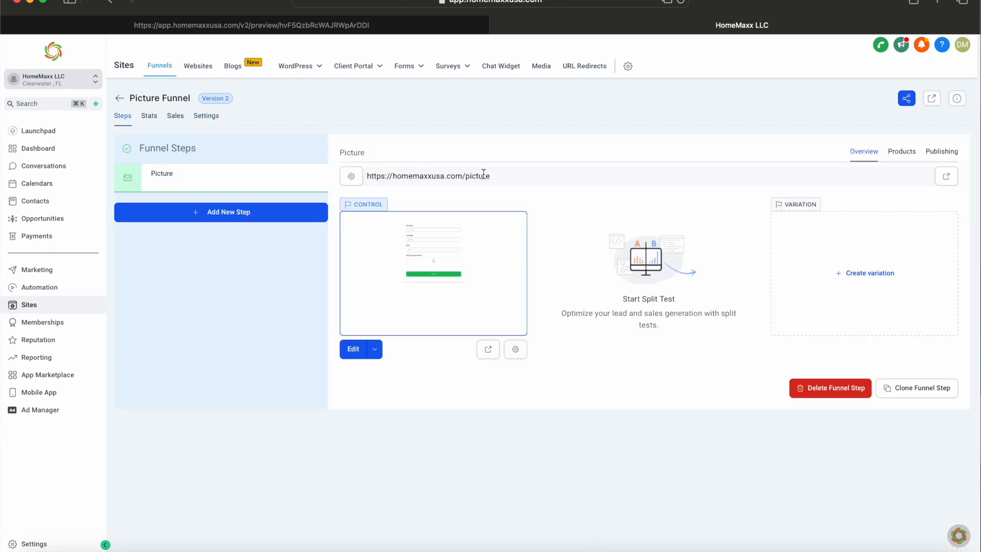
# Step: Select the Picture step's live URL to copy it into a new tab
pyautogui.moveTo(491, 176); pyautogui.dragTo(357, 183)
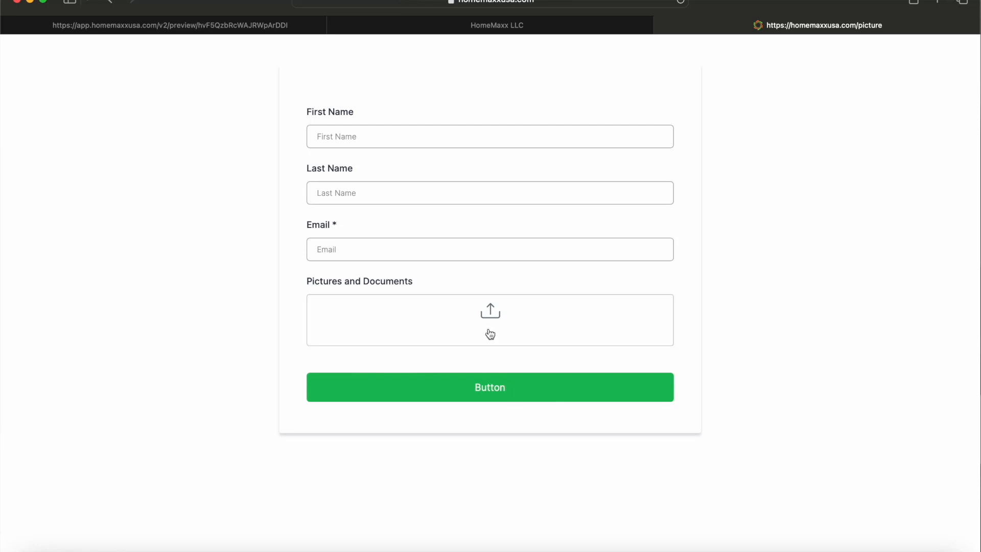
# Step: Open the upload field's file picker at the Funnel Building folder
pyautogui.click(479, 313)
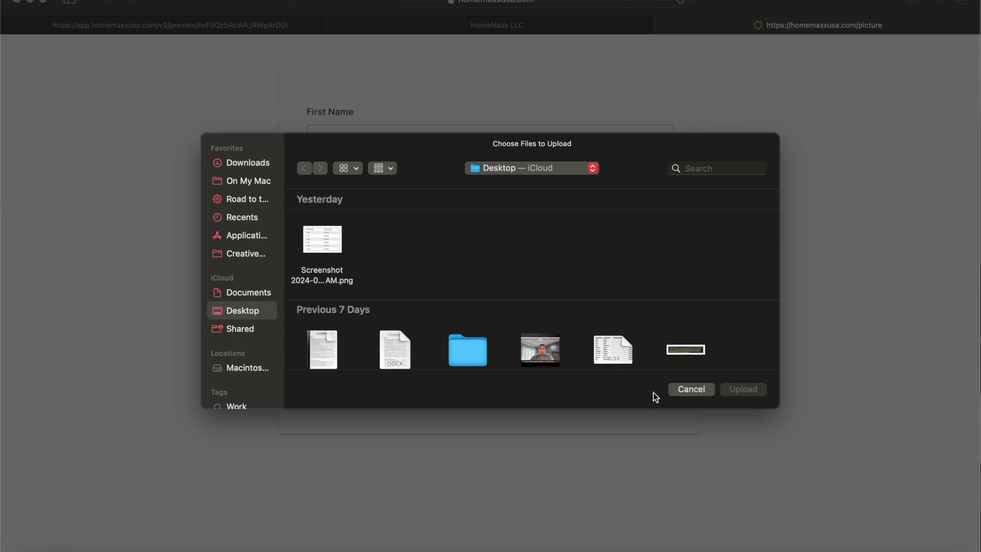
pyautogui.click(675, 392)
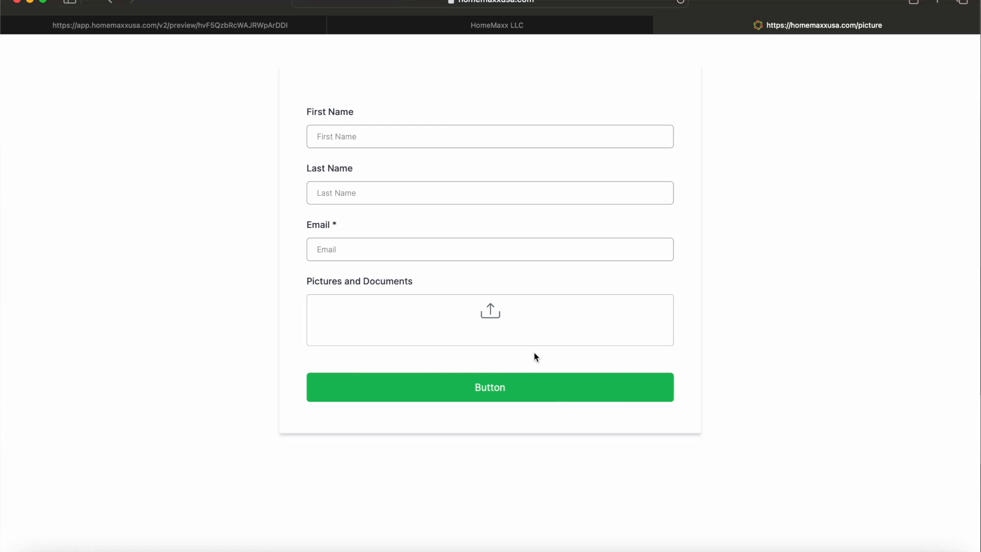
pyautogui.click(489, 314)
pyautogui.scroll(-5, 401, 249)
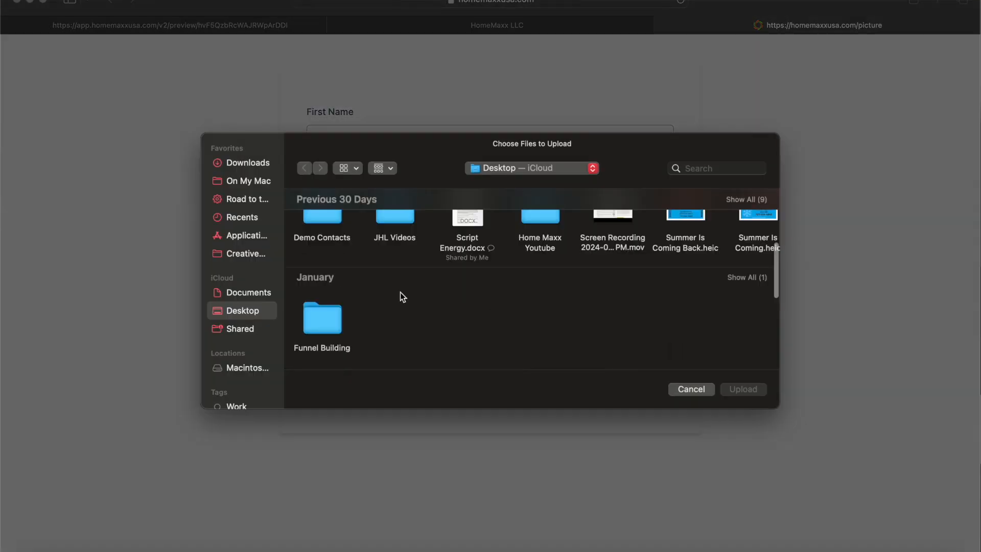
pyautogui.doubleClick(322, 309)
pyautogui.scroll(-3, 362, 301)
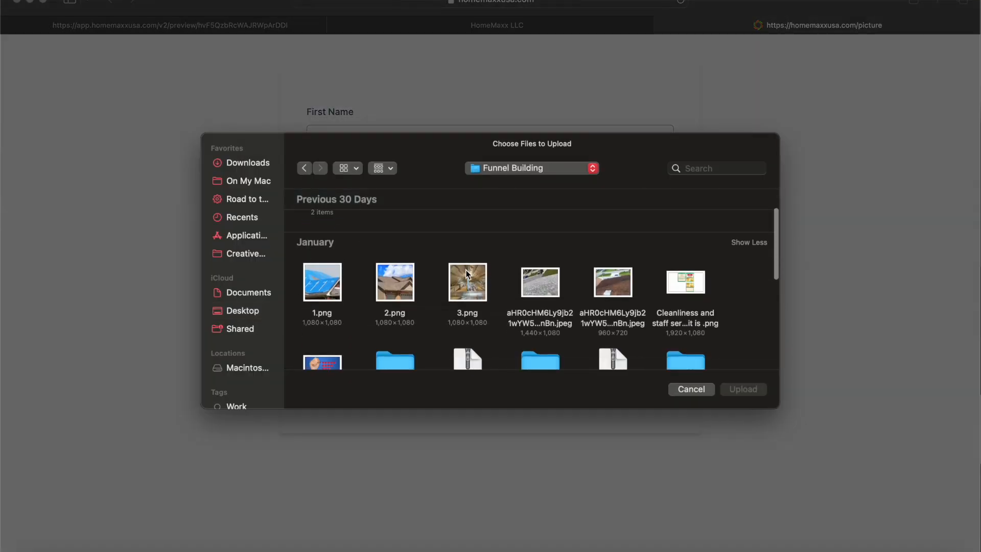
# Step: Select 1.png, 2.png, 3.png, two JPEGs and get-5-star-reviews.jpg, then upload them
pyautogui.click(330, 279)
pyautogui.click(407, 284)
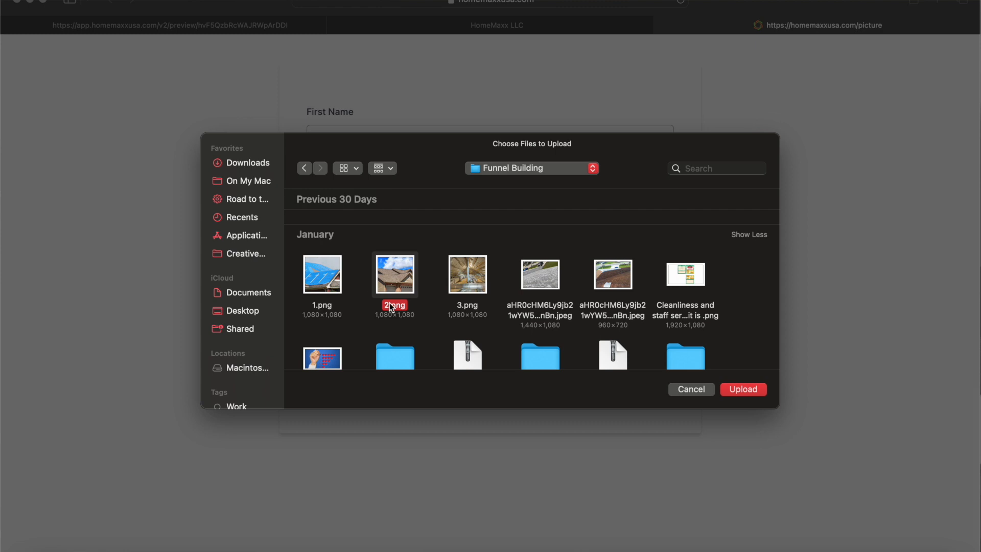
pyautogui.keyDown('super'); pyautogui.click(328, 273); pyautogui.keyUp('super')
pyautogui.keyDown('super'); pyautogui.click(470, 286); pyautogui.keyUp('super')
pyautogui.keyDown('super'); pyautogui.click(545, 271); pyautogui.keyUp('super')
pyautogui.keyDown('super'); pyautogui.click(622, 280); pyautogui.keyUp('super')
pyautogui.scroll(-3, 621, 280)
pyautogui.keyDown('super'); pyautogui.click(332, 269); pyautogui.keyUp('super')
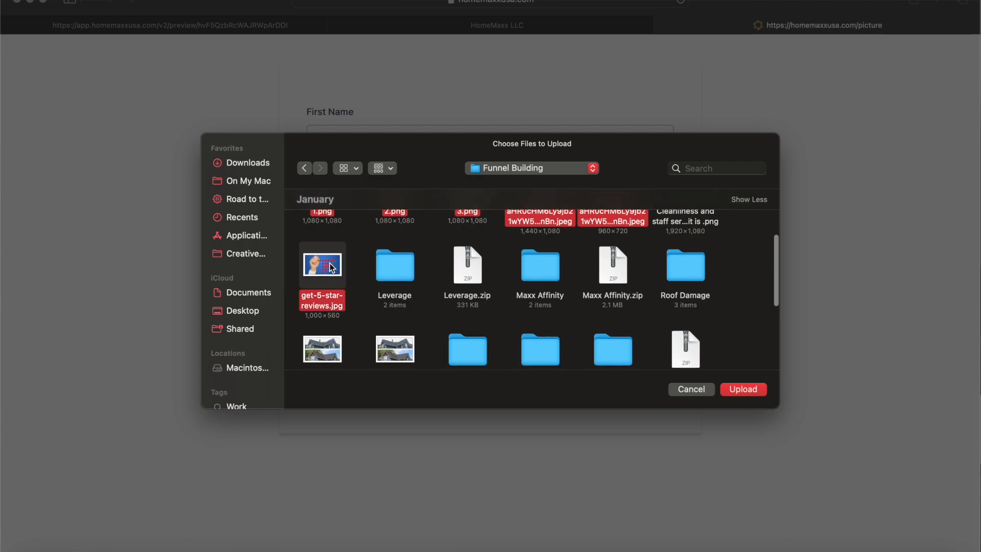
pyautogui.click(755, 391)
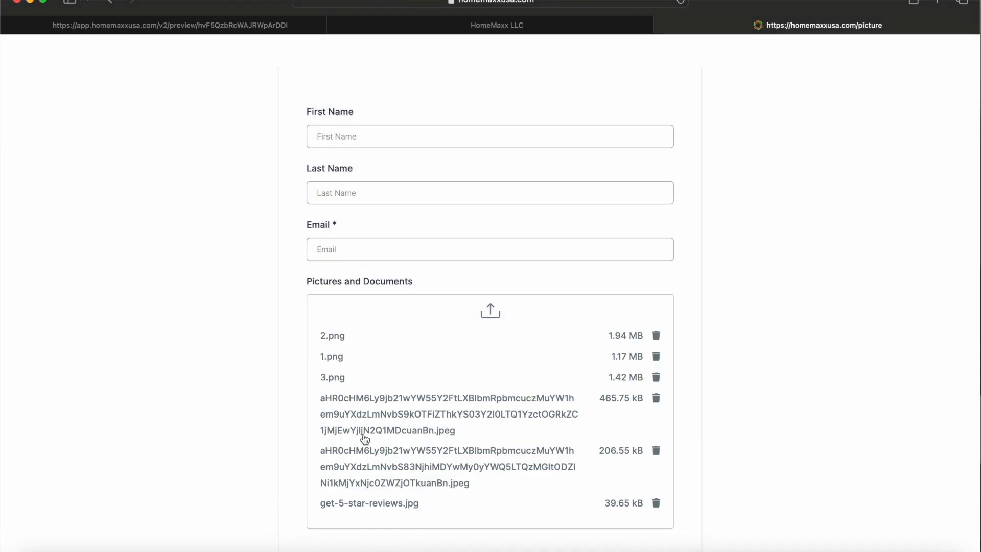
# Step: Fill in the test contact's first and last name on the live form
pyautogui.scroll(-3, 655, 325)
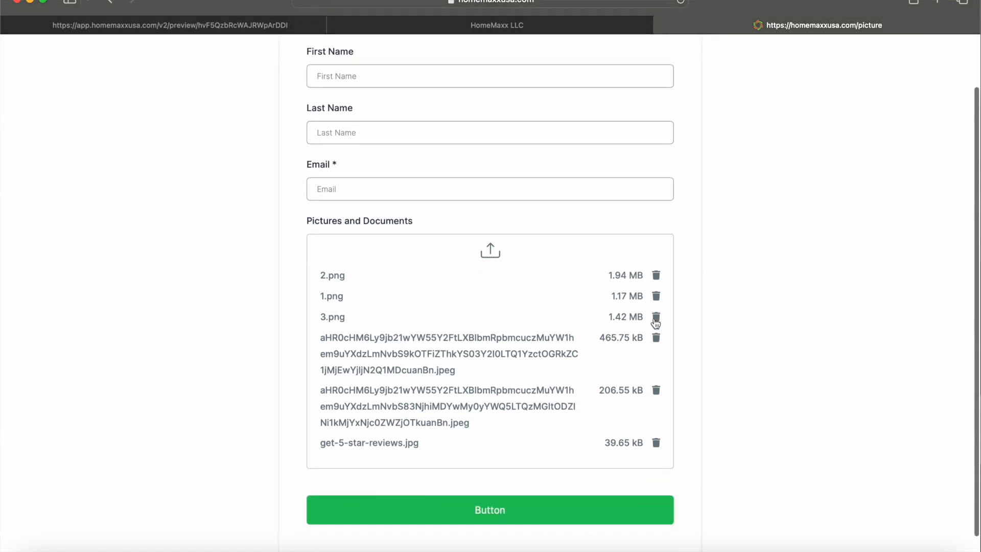
pyautogui.click(499, 486)
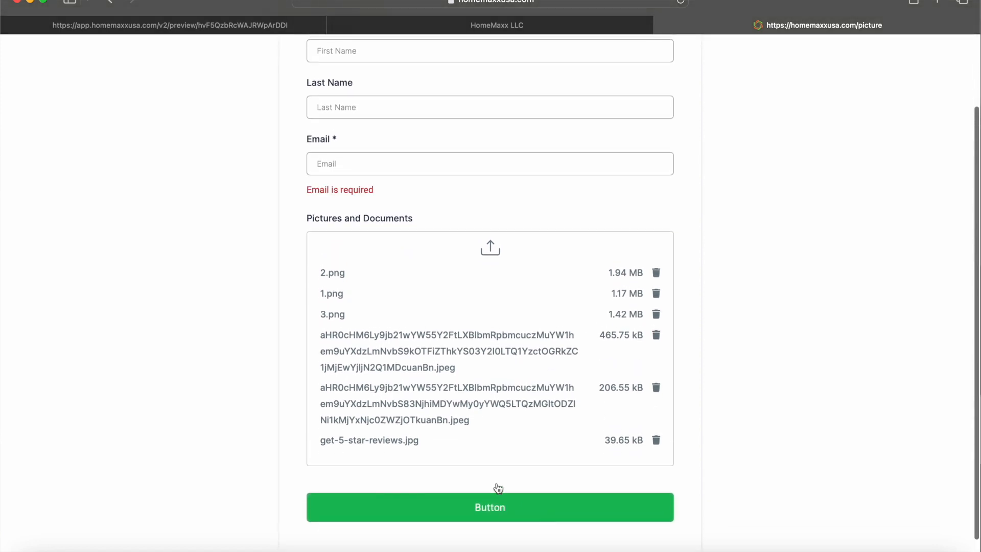
pyautogui.click(401, 169)
pyautogui.scroll(2, 398, 169)
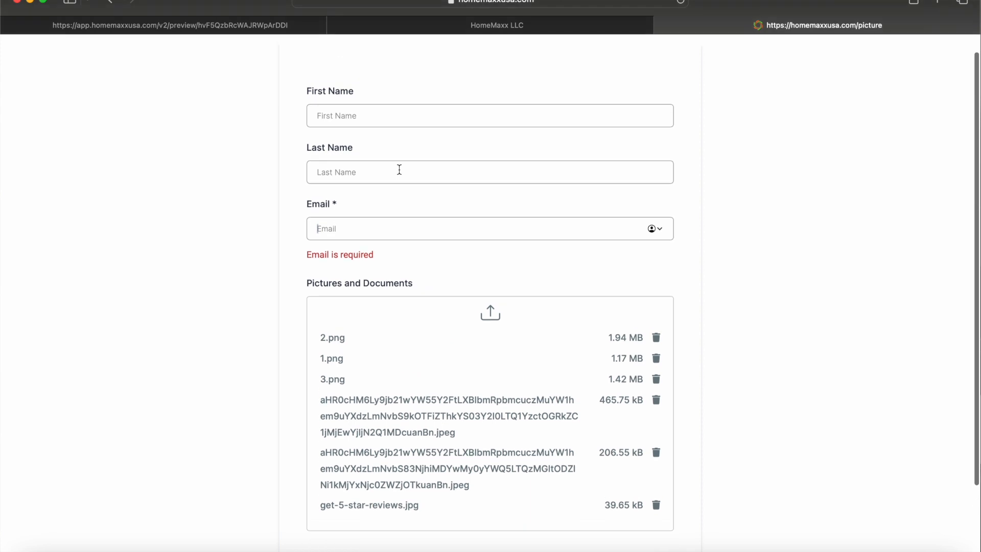
pyautogui.click(393, 143)
pyautogui.press('Tab')
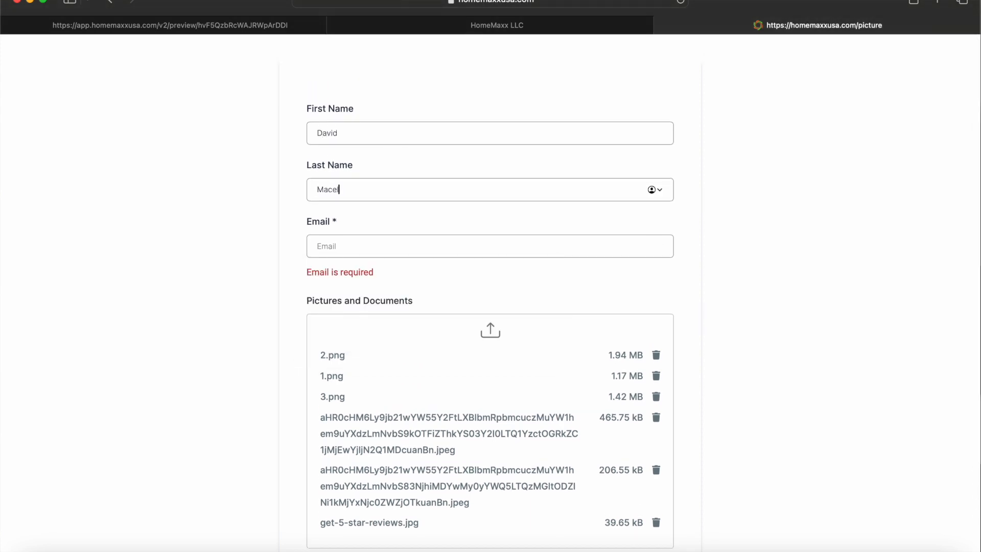
# Step: Enter the contact's e-mail, submit the form, and return to the HomeMaxx CRM tab
pyautogui.click(343, 246)
pyautogui.click(343, 246)
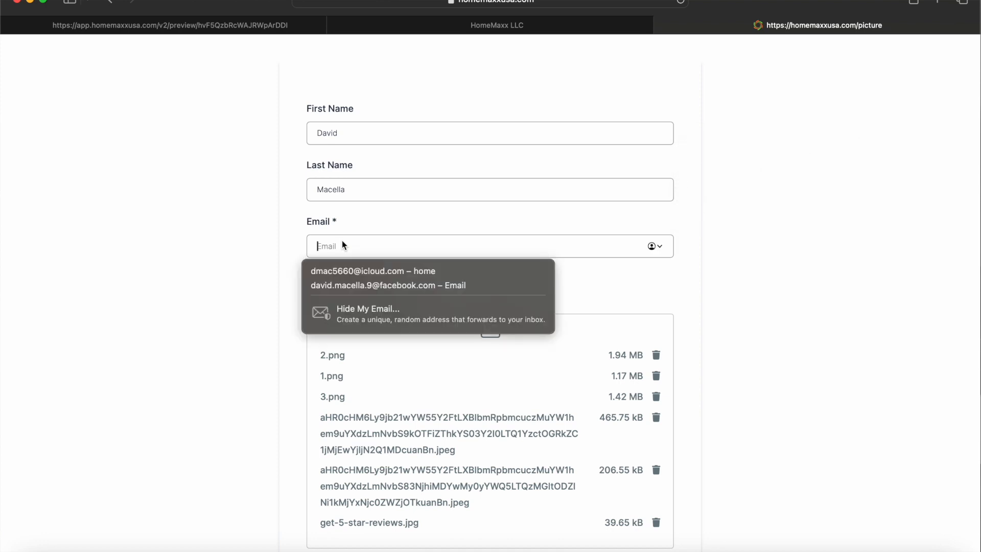
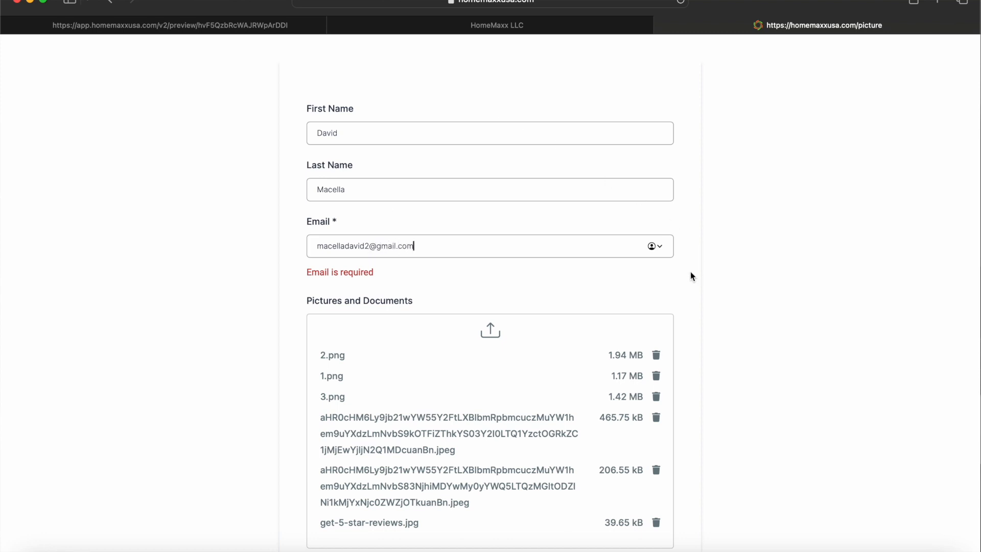
pyautogui.scroll(-3, 690, 272)
pyautogui.click(511, 495)
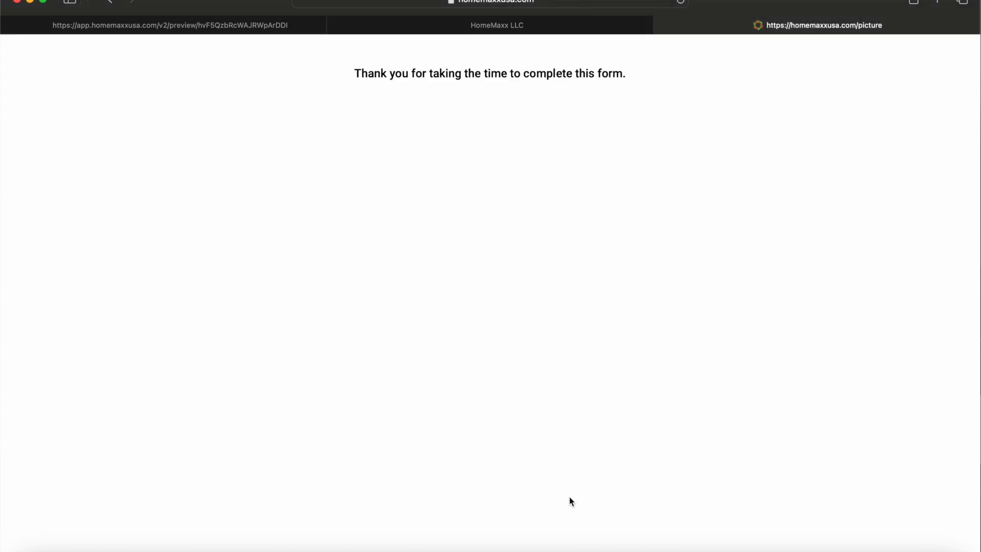
pyautogui.click(477, 28)
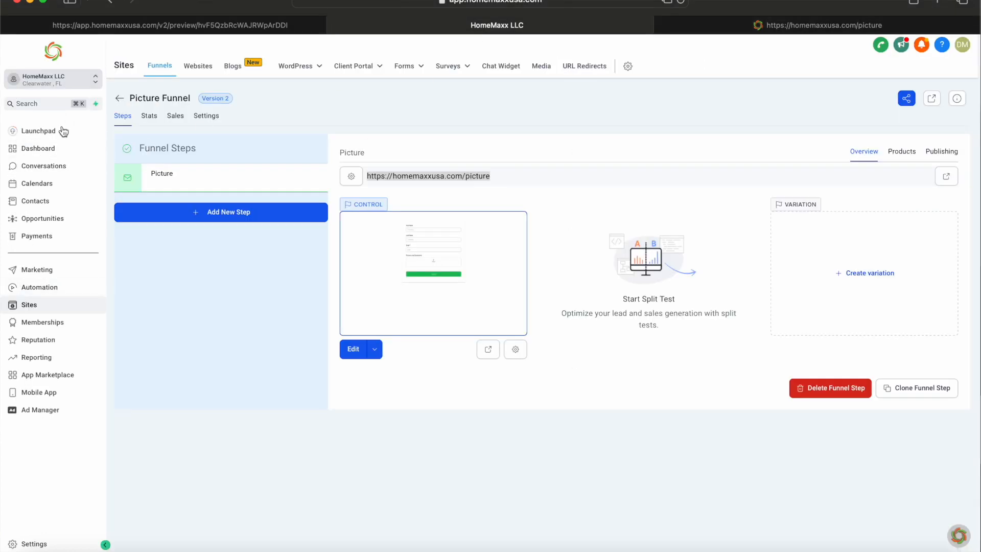
# Step: Open the new contact from Contacts and check the six files under Pictures And Documents and Documents
pyautogui.click(40, 205)
pyautogui.click(216, 236)
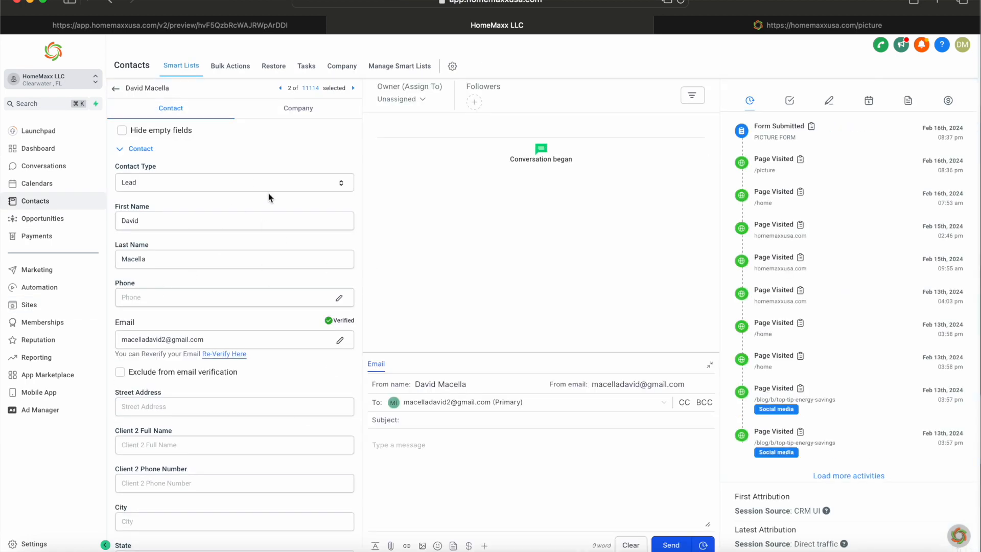
pyautogui.scroll(-1, 185, 388)
pyautogui.scroll(-10, 185, 387)
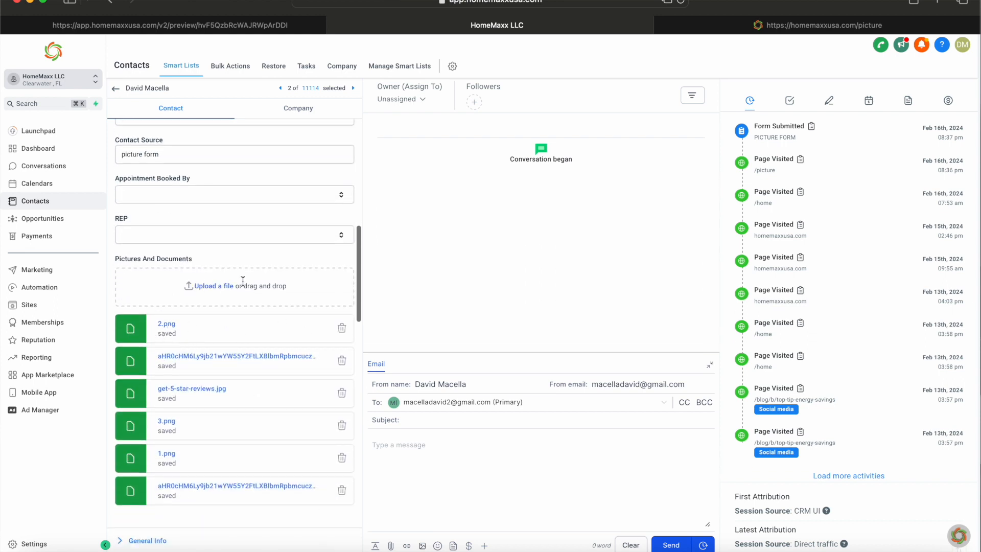
pyautogui.click(908, 102)
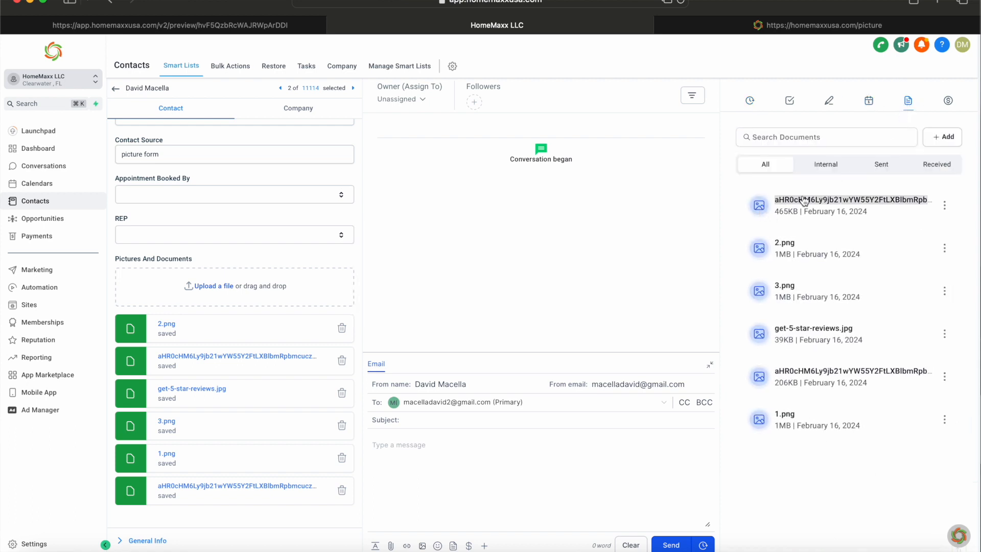
# Step: Preview and close the roof image and get-5-star-reviews.jpg, then filter documents to Internal, then Received
pyautogui.click(804, 199)
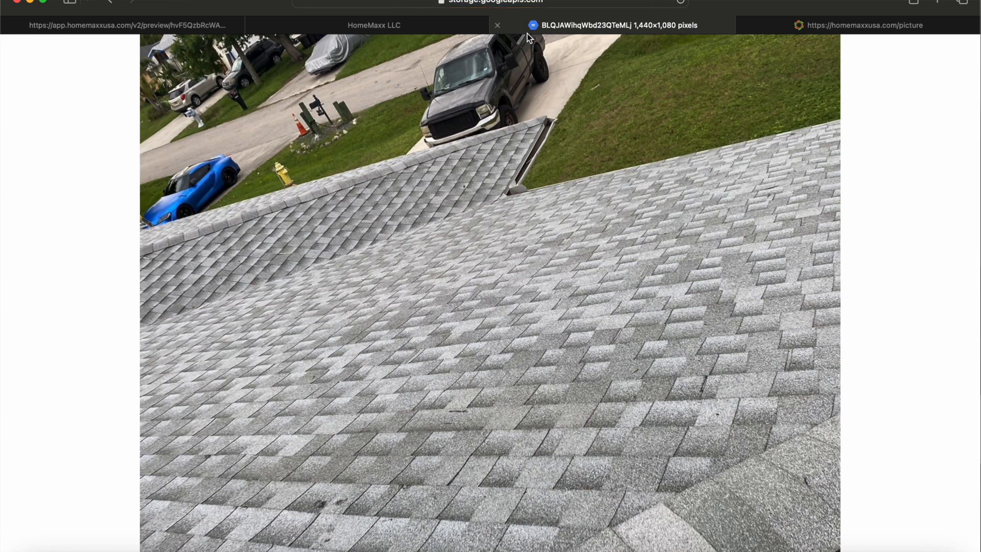
pyautogui.click(496, 25)
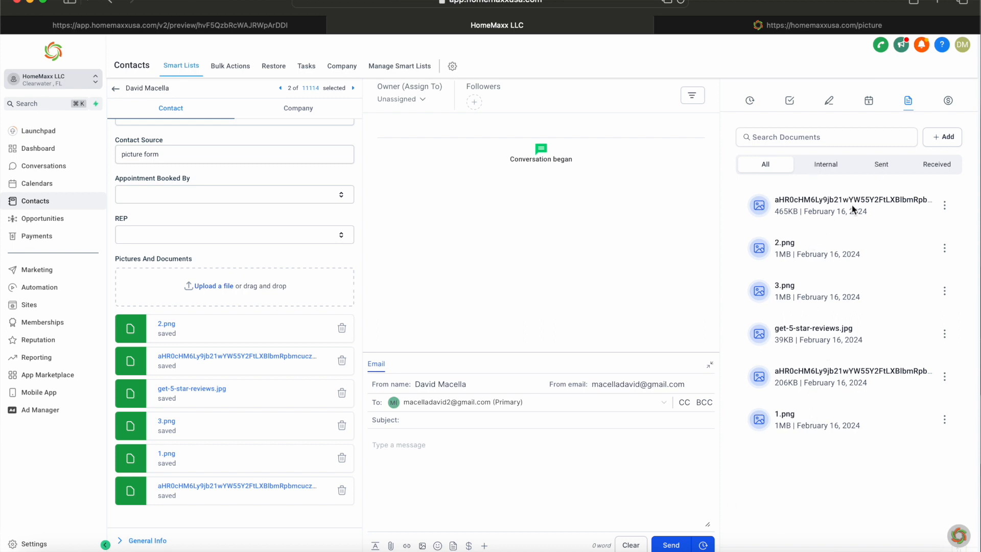
pyautogui.click(792, 333)
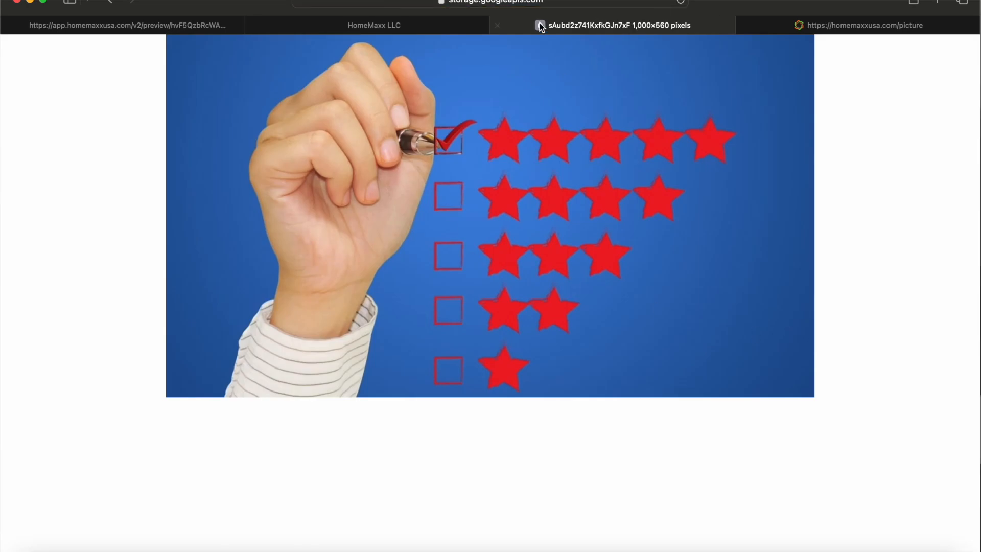
pyautogui.click(497, 24)
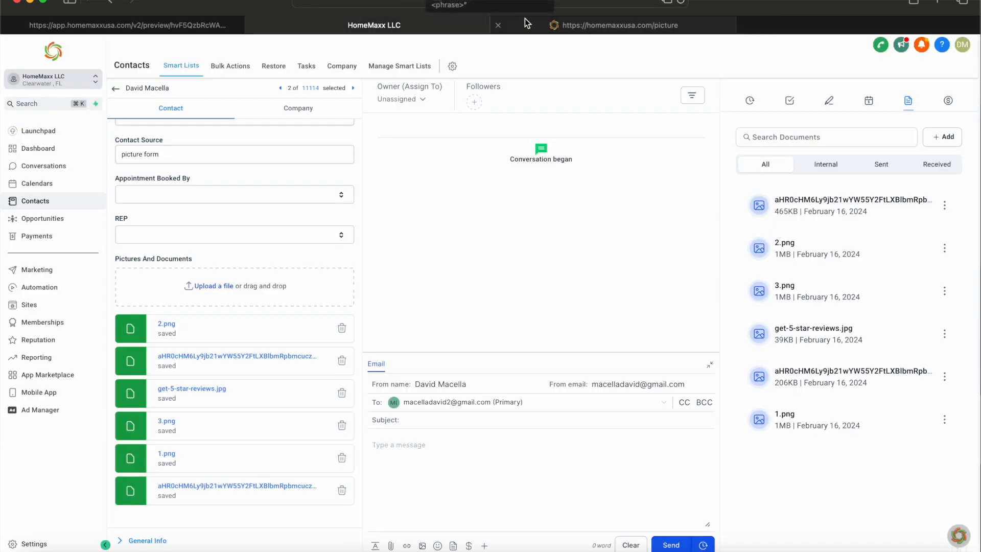
pyautogui.click(840, 165)
pyautogui.click(926, 169)
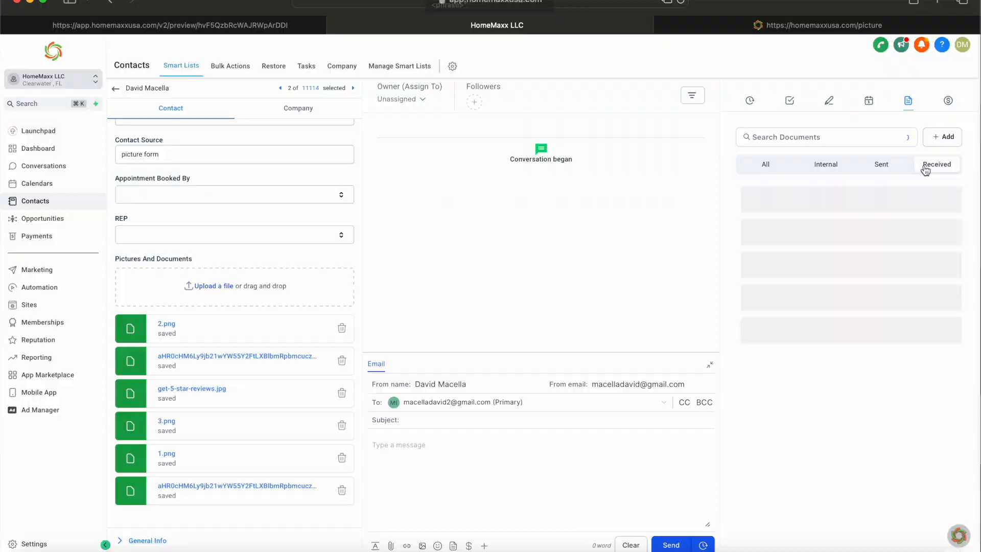